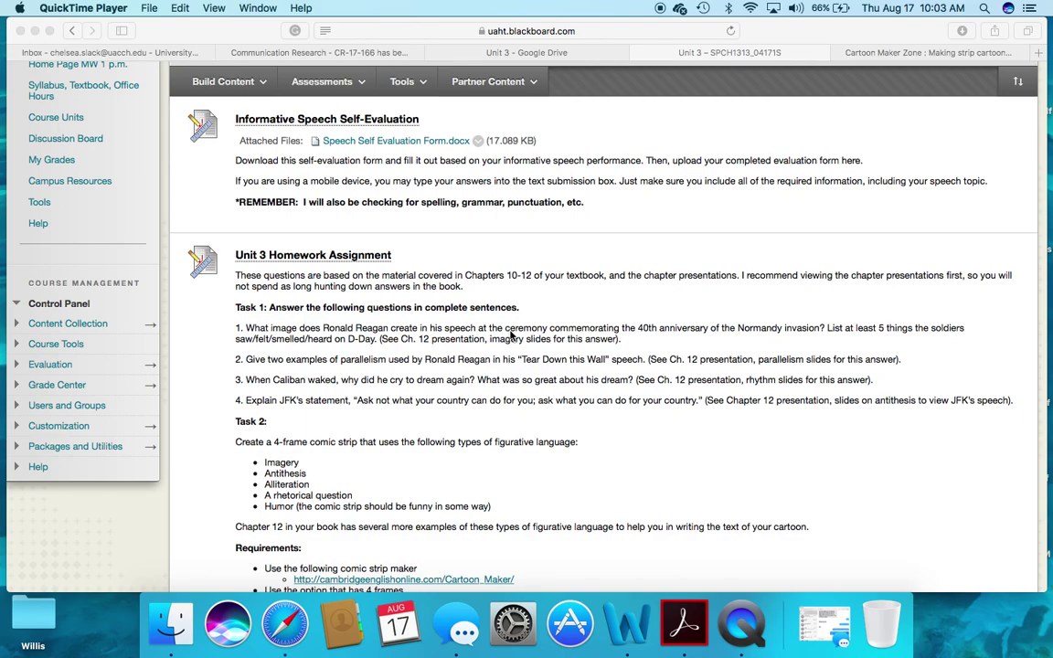
# Review the Unit 3 homework's Task 2 instructions, requirements and example comic strip with its labelled figures of speech.
pyautogui.scroll(-10, 511, 335)
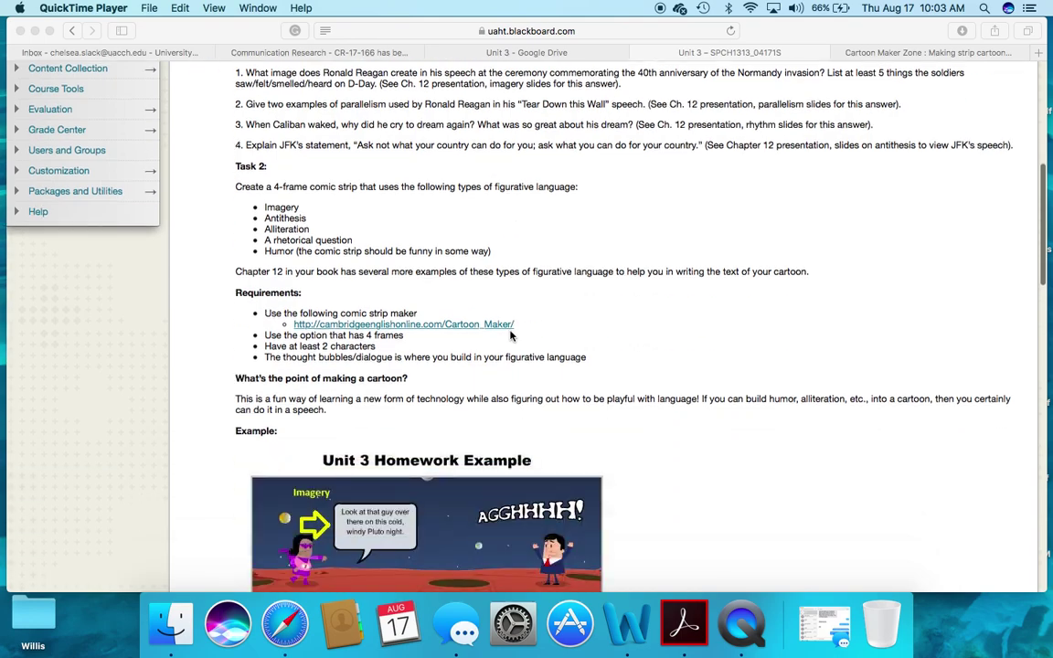
pyautogui.scroll(2, 511, 335)
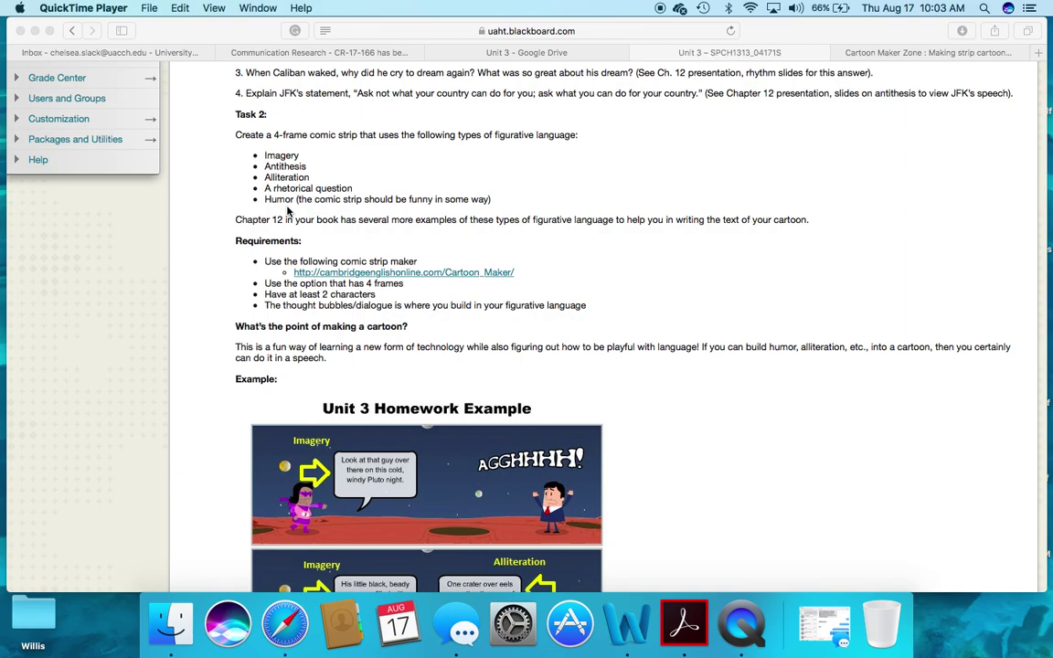
pyautogui.scroll(-10, 287, 211)
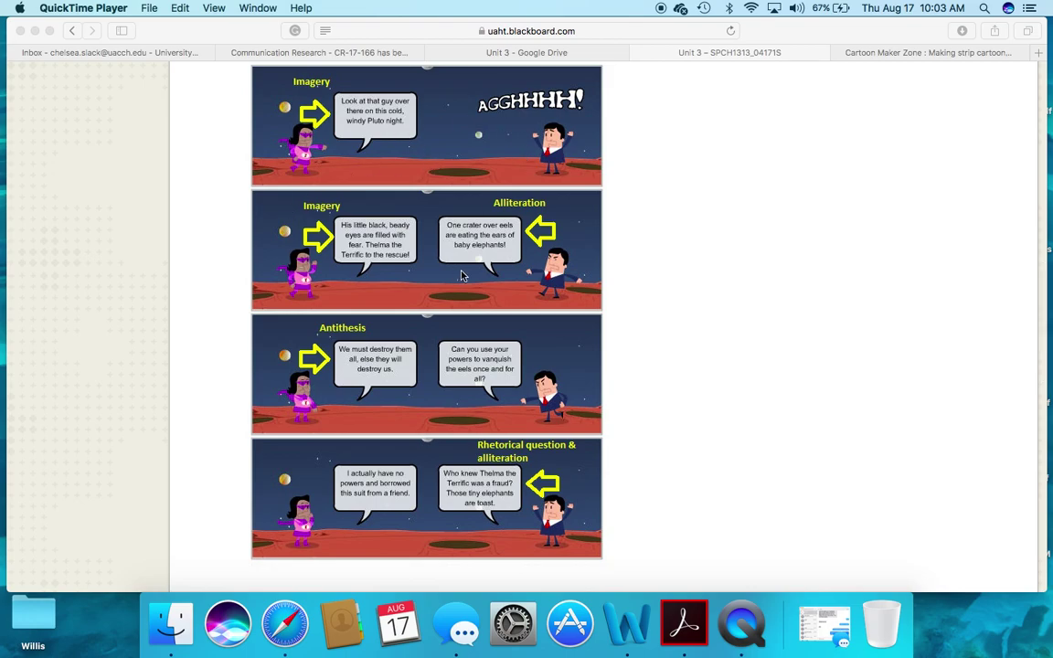
pyautogui.scroll(2, 515, 409)
pyautogui.scroll(-1, 515, 408)
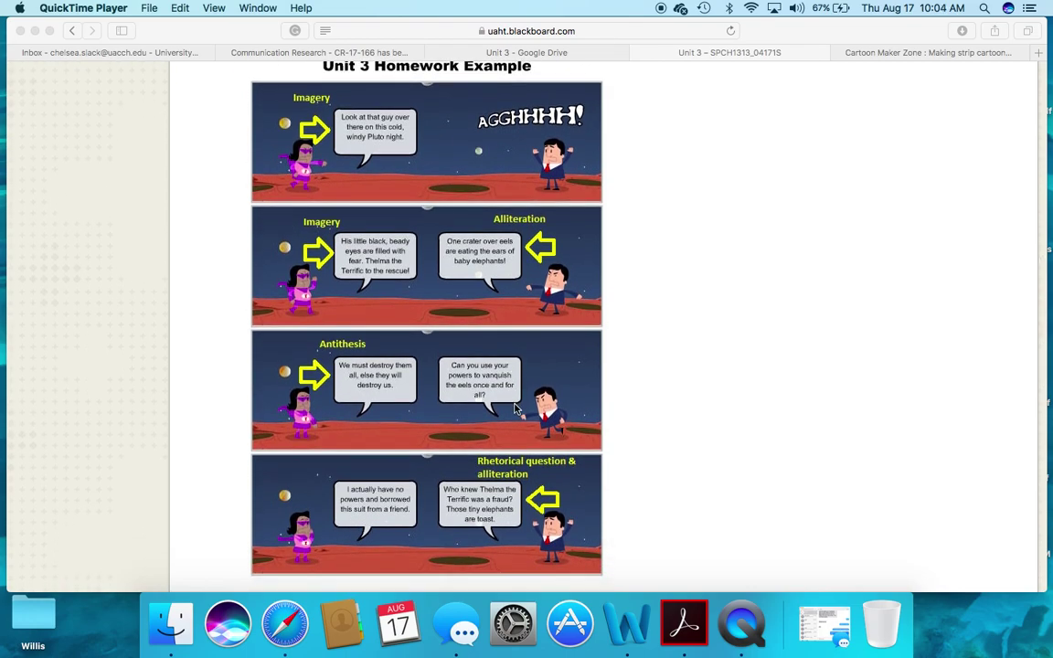
pyautogui.scroll(6, 515, 409)
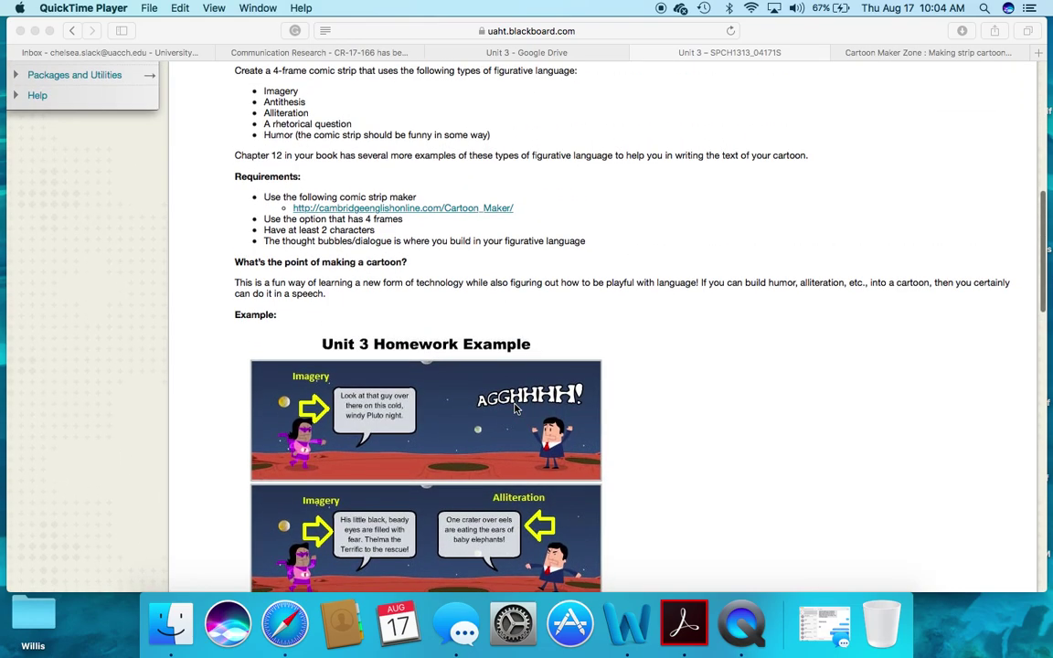
pyautogui.scroll(-3, 515, 408)
pyautogui.scroll(1, 515, 409)
pyautogui.scroll(2, 515, 408)
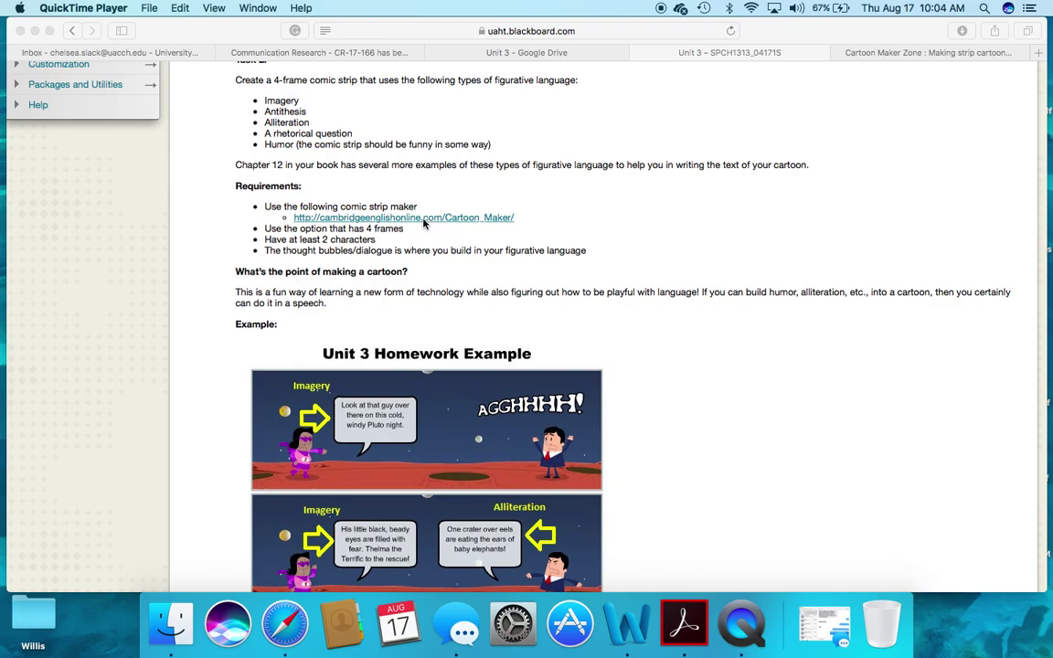
# Open the Cartoon Maker site linked in the assignment's requirements and leave only one tab of it open.
pyautogui.click(380, 195)
pyautogui.click(418, 220)
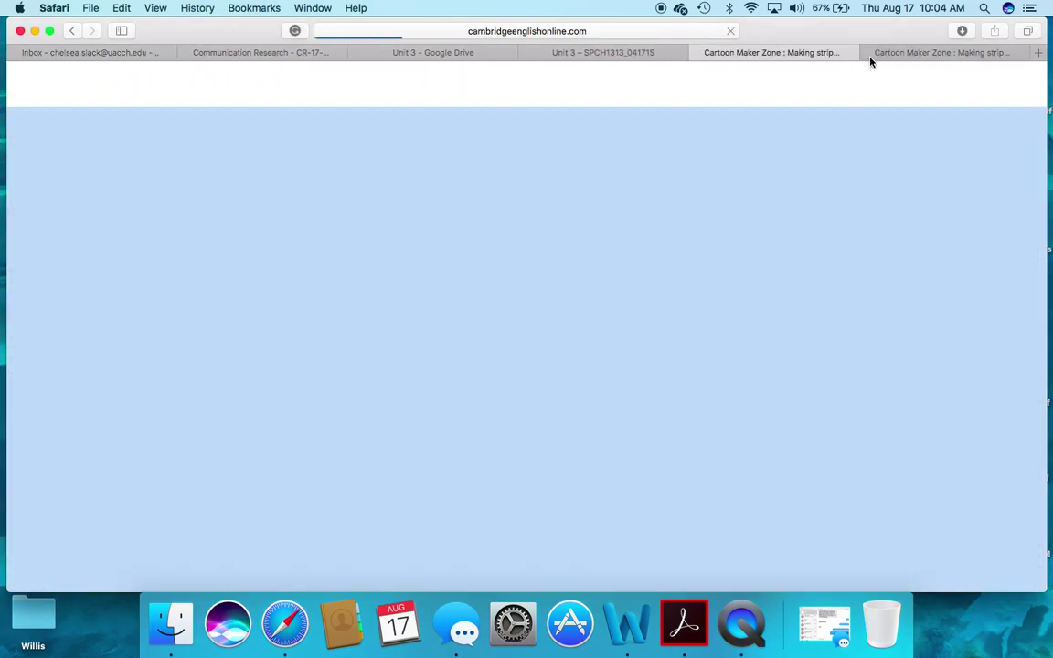
pyautogui.click(864, 52)
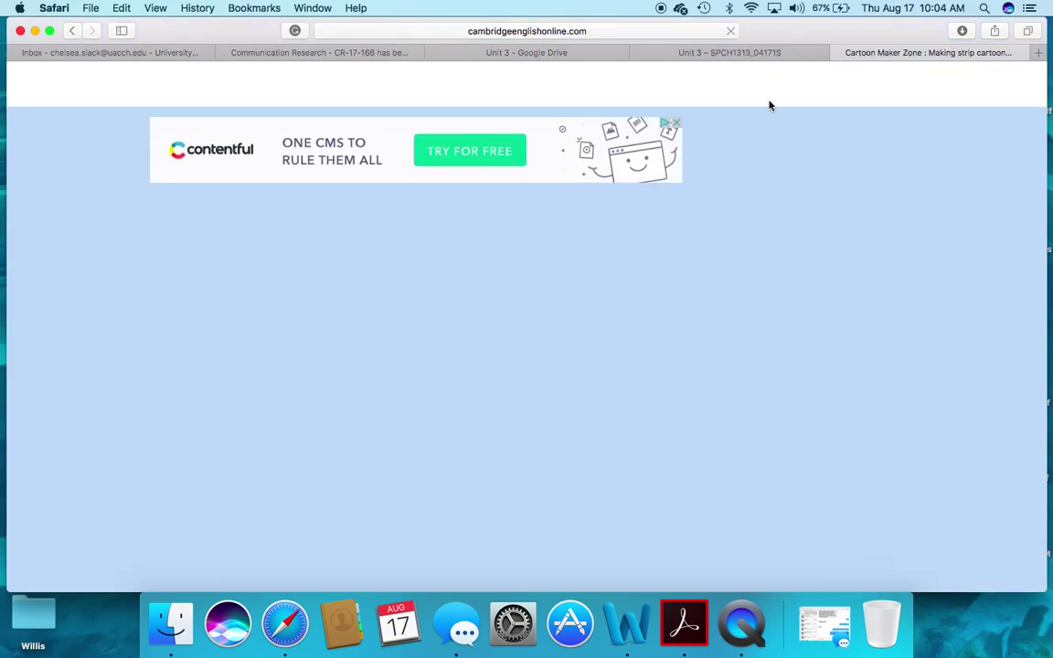
# Start the Superhero Cartoon Maker with the layout of 4 frames per A4 sheet.
pyautogui.scroll(-5, 748, 244)
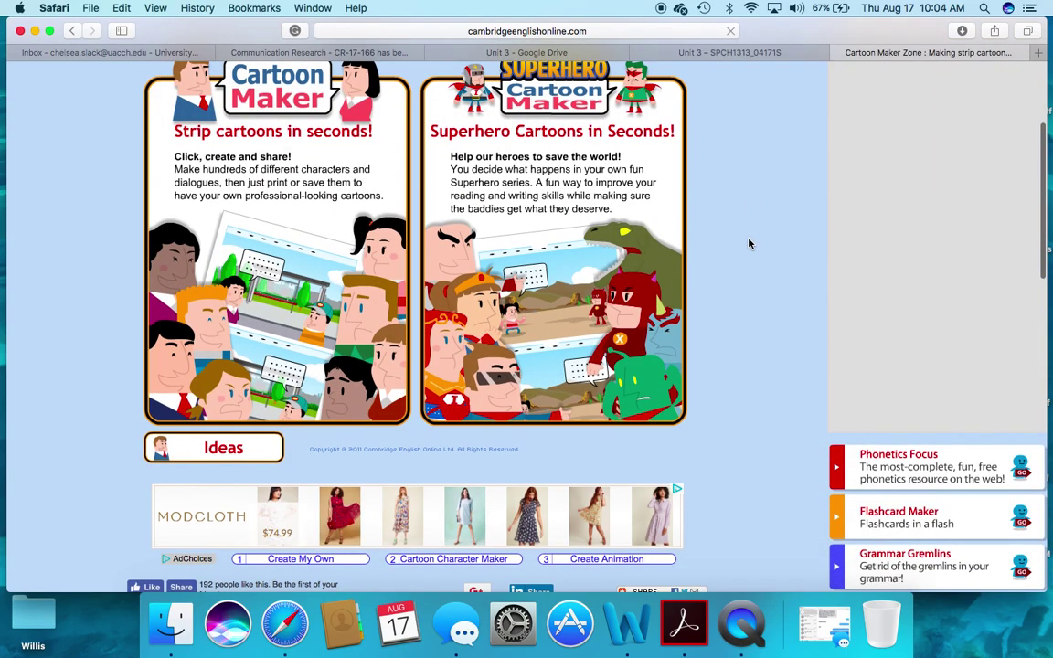
pyautogui.scroll(1, 749, 244)
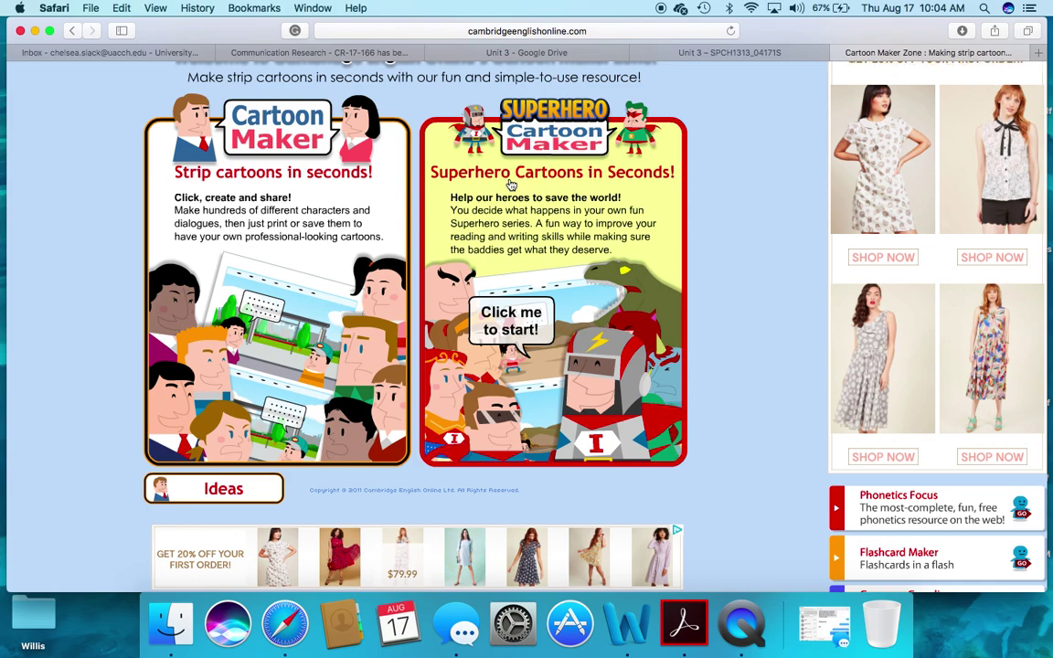
pyautogui.click(511, 337)
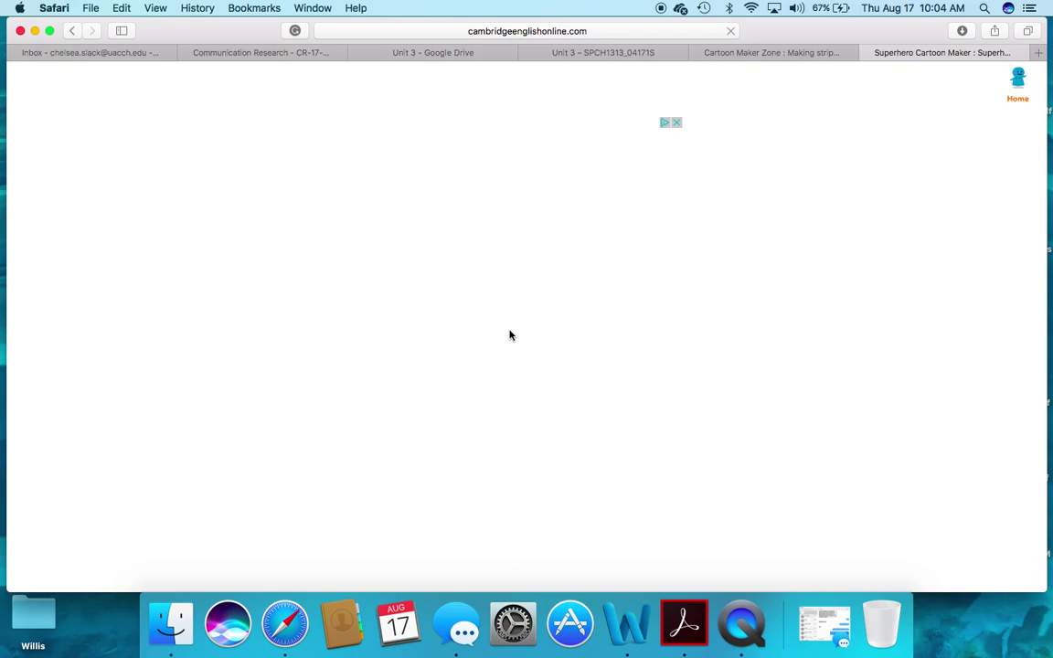
pyautogui.scroll(-3, 585, 293)
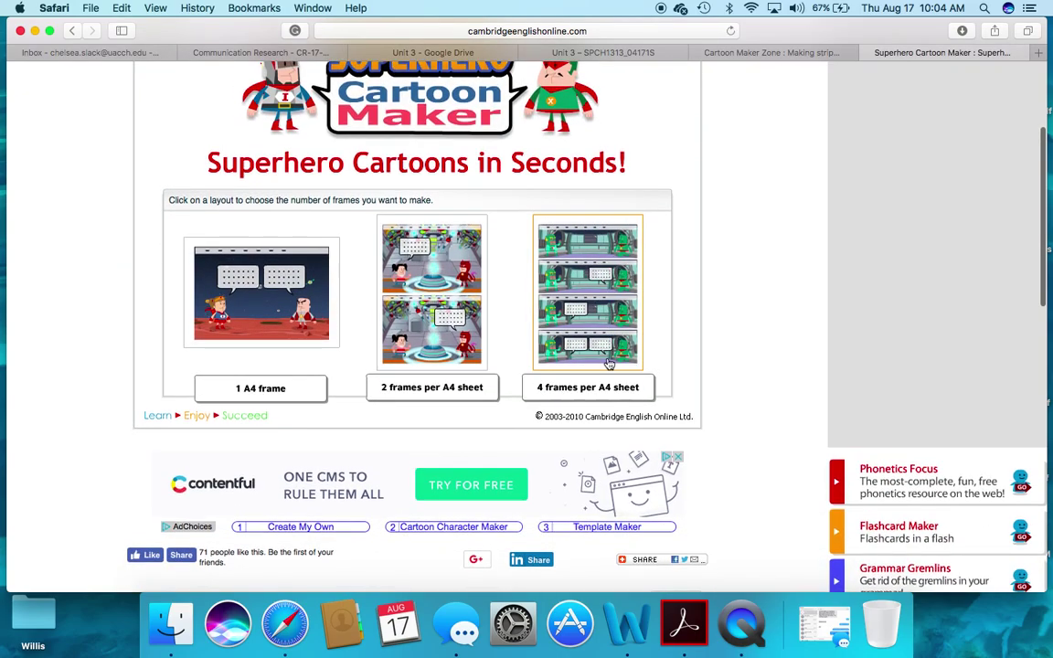
pyautogui.click(588, 388)
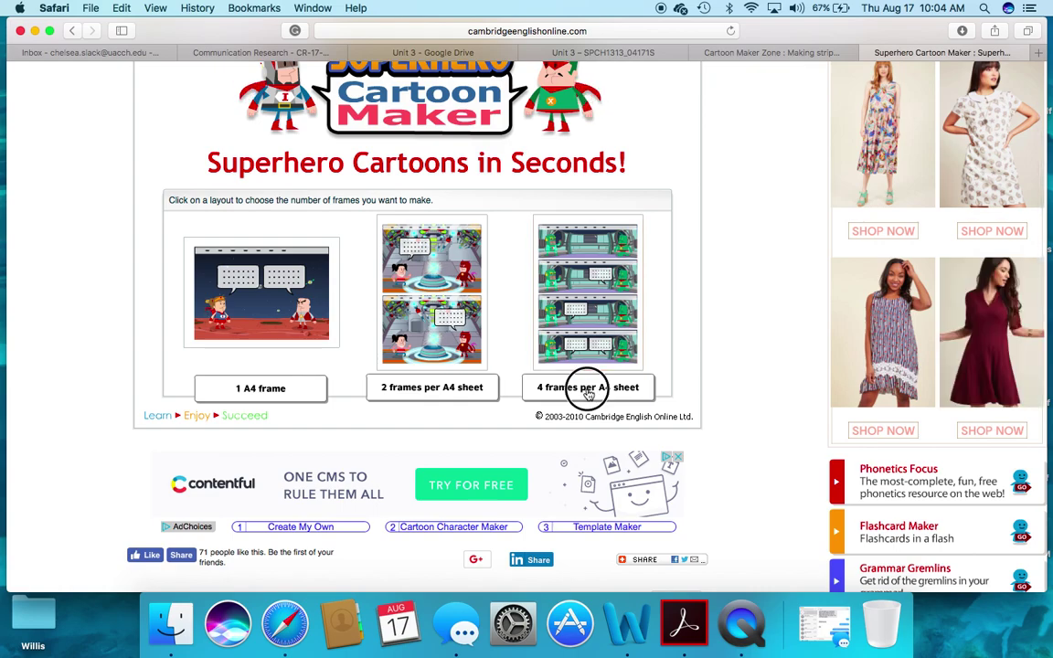
pyautogui.scroll(2, 579, 313)
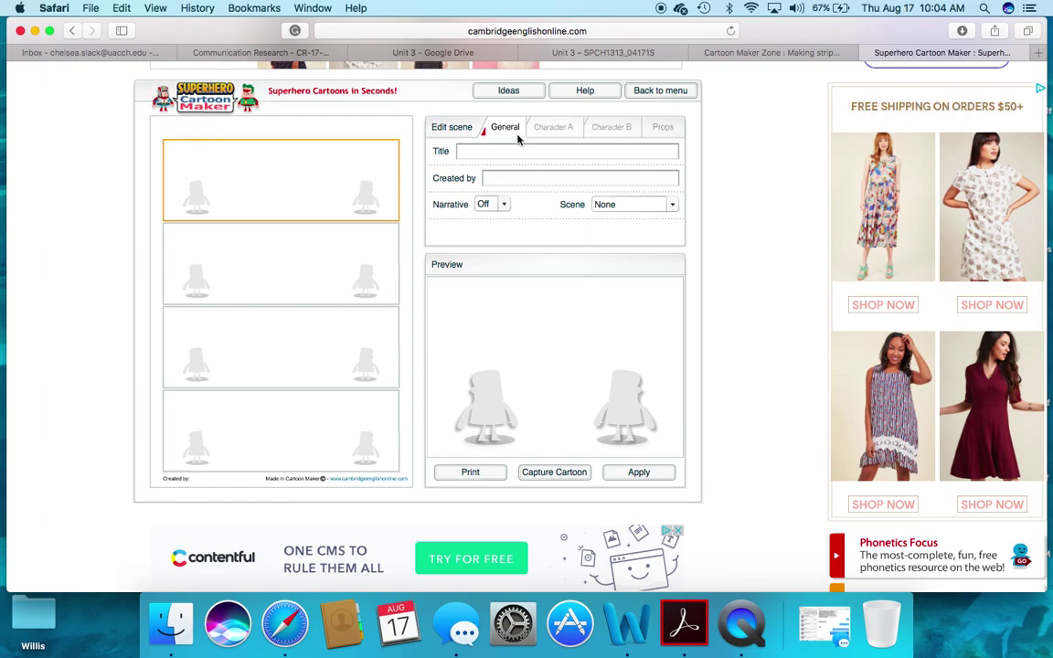
# Preview the Moon and City scenes as backgrounds for the first frame.
pyautogui.click(630, 205)
pyautogui.click(647, 235)
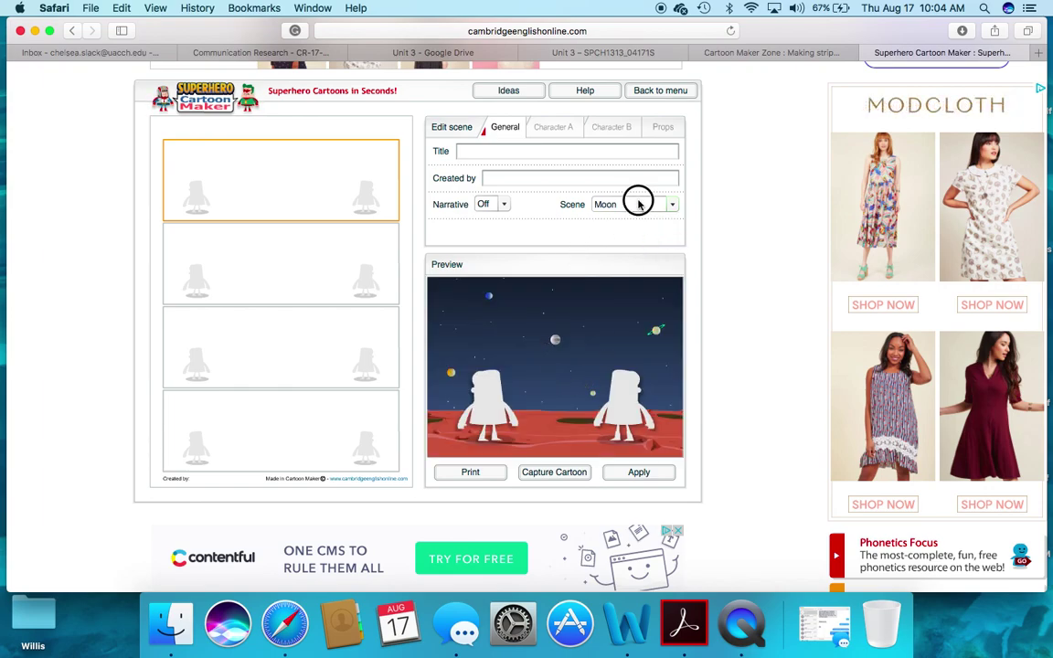
pyautogui.click(639, 205)
pyautogui.click(671, 239)
pyautogui.click(649, 237)
# Set the first frame's scene to School.
pyautogui.click(648, 207)
pyautogui.click(671, 240)
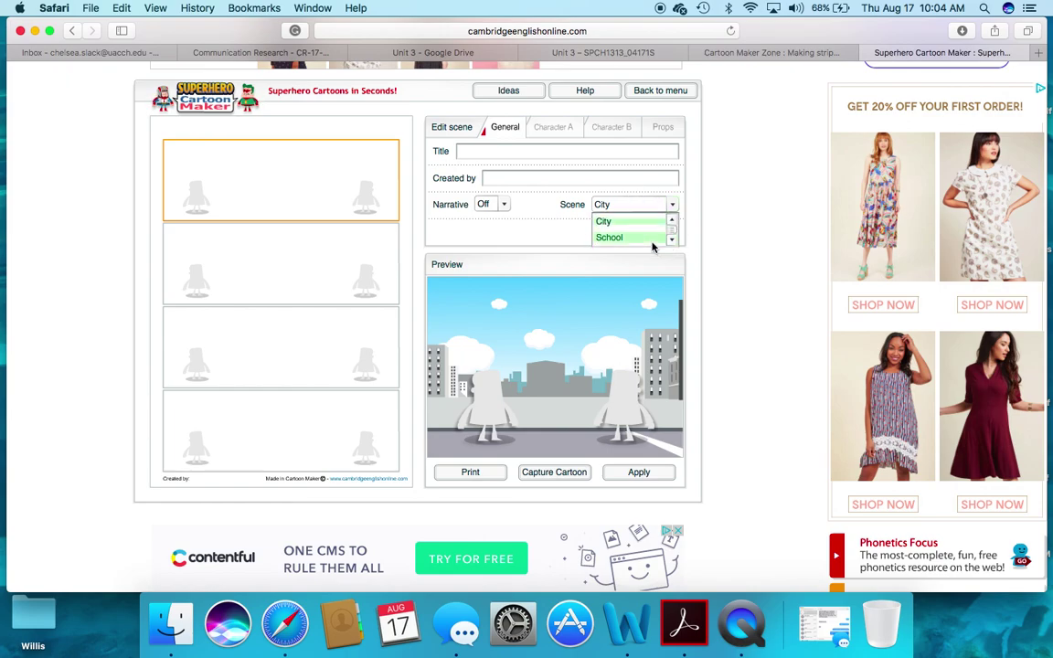
pyautogui.click(650, 237)
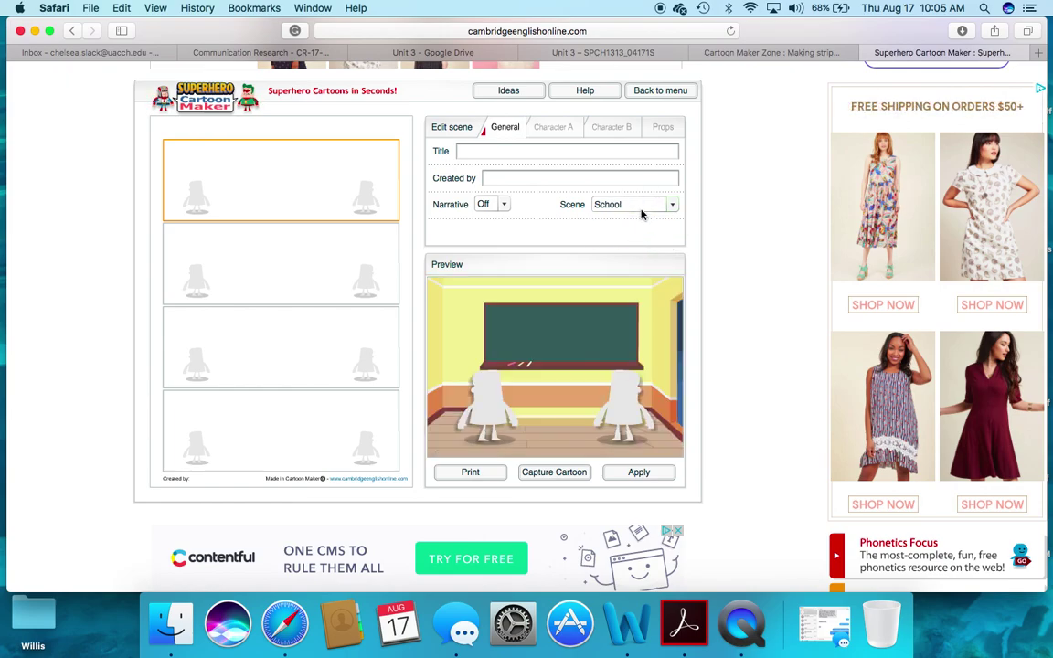
# Look through all the other available scenes, including Spaceship and 4th Dimension, without choosing one.
pyautogui.click(645, 206)
pyautogui.click(672, 239)
pyautogui.click(672, 240)
pyautogui.click(672, 240)
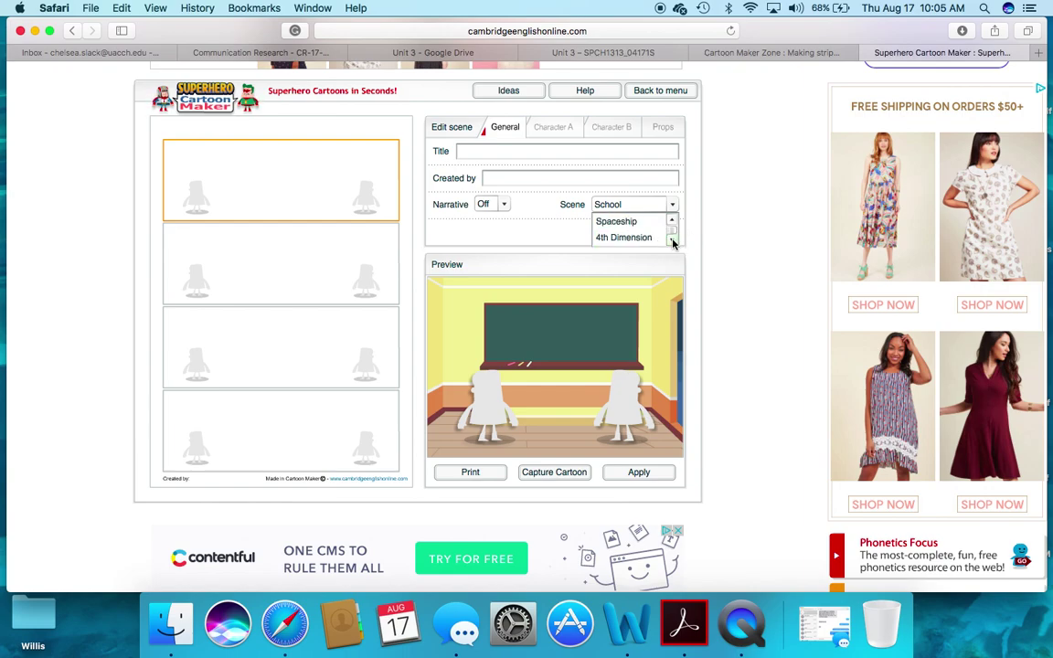
pyautogui.click(673, 220)
pyautogui.click(672, 239)
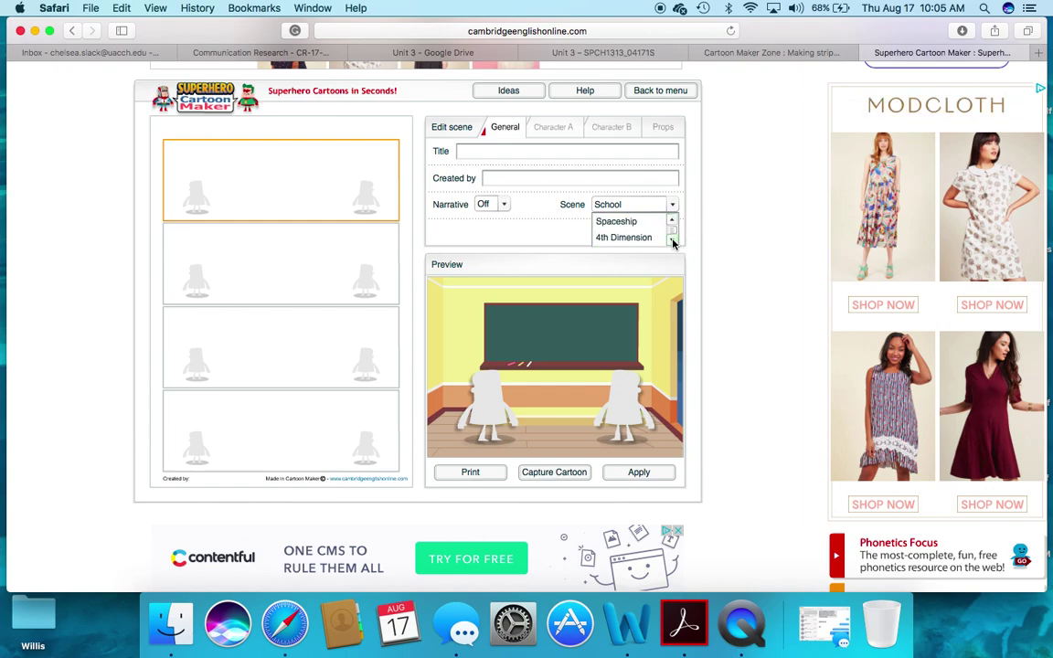
pyautogui.click(673, 224)
pyautogui.click(673, 224)
pyautogui.click(673, 224)
pyautogui.click(673, 223)
pyautogui.click(673, 223)
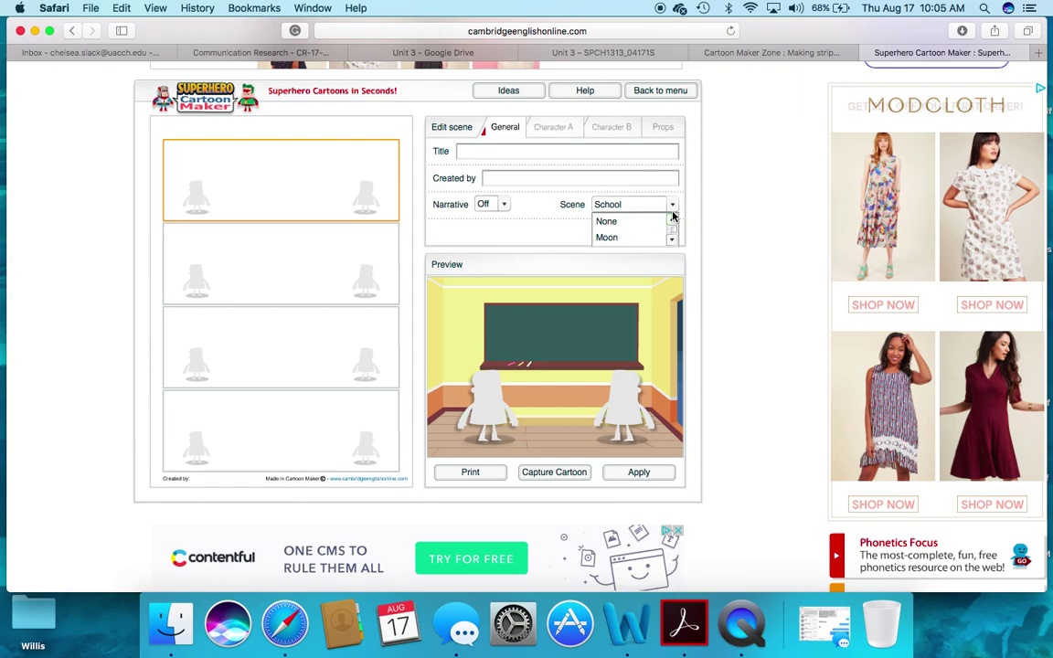
# Keep School as the selected scene and apply it to the first frame of the strip.
pyautogui.click(672, 206)
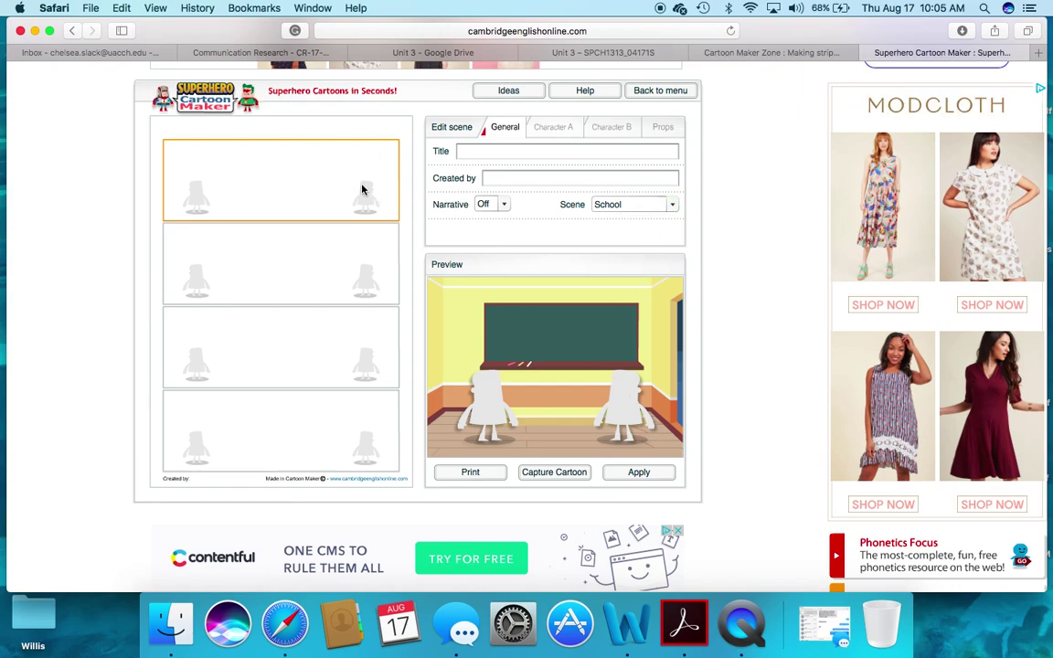
pyautogui.click(651, 472)
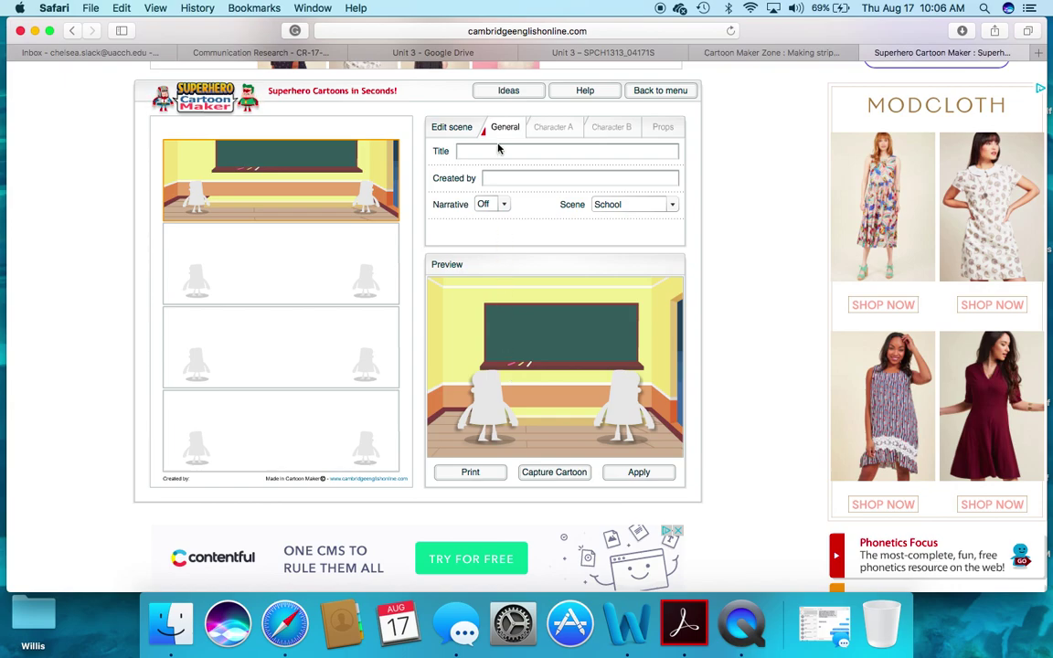
# Compare the Superhero, Baddie and Citizen types for Character A, and select Baddie.
pyautogui.click(554, 128)
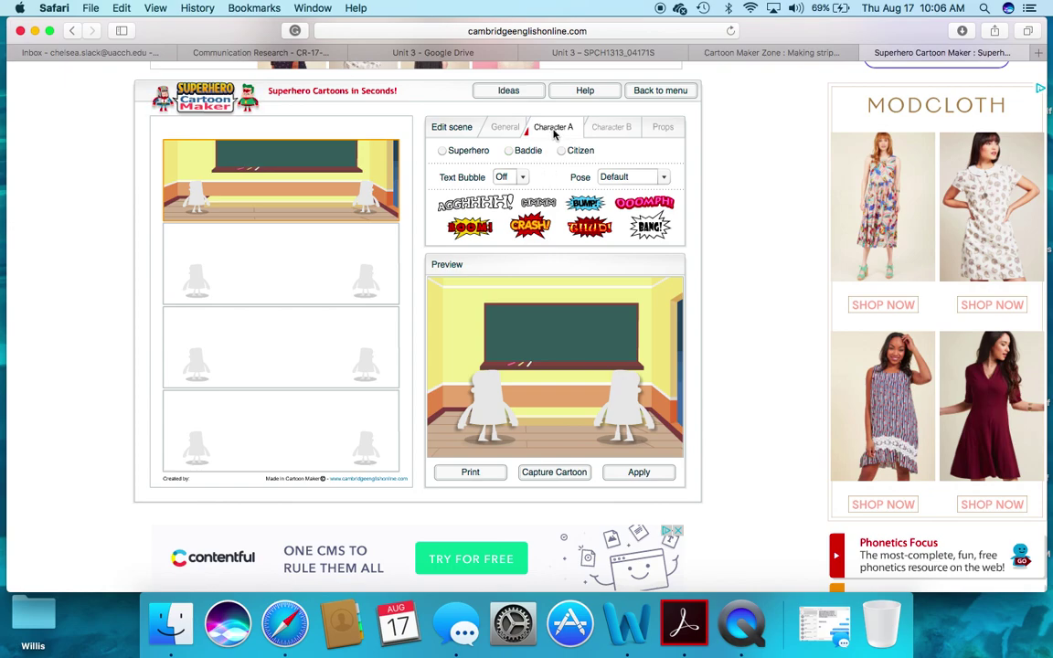
pyautogui.click(442, 150)
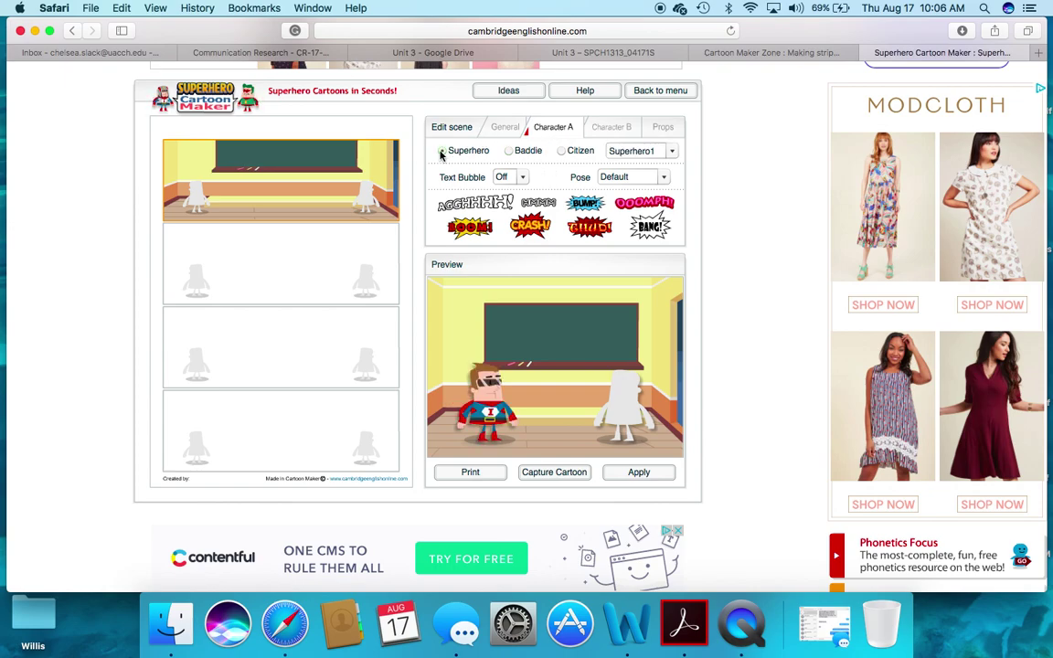
pyautogui.click(509, 151)
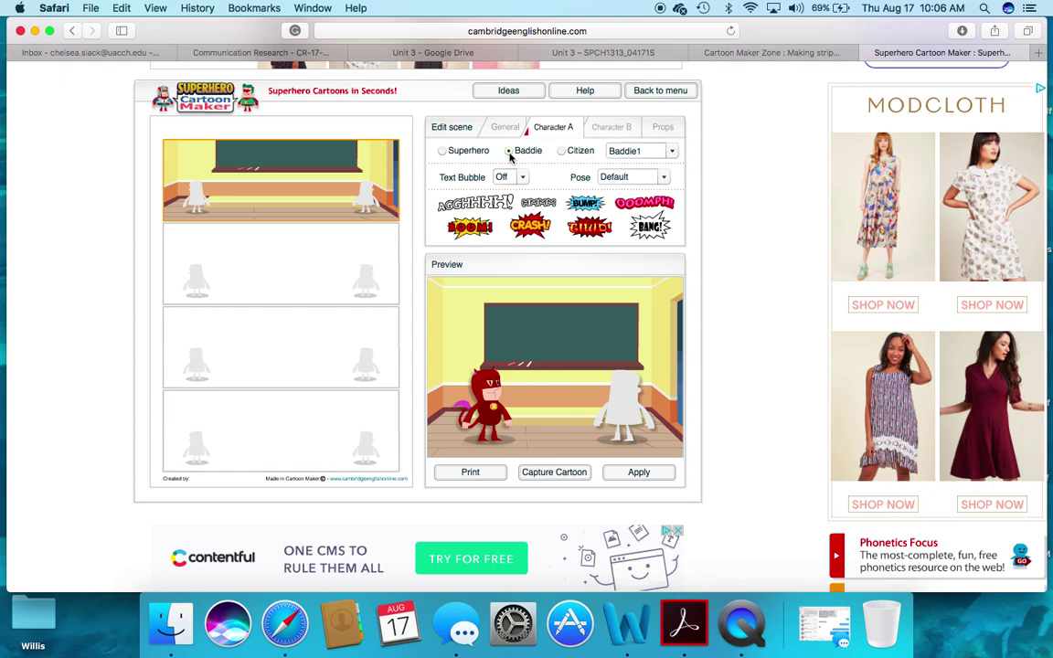
pyautogui.click(562, 152)
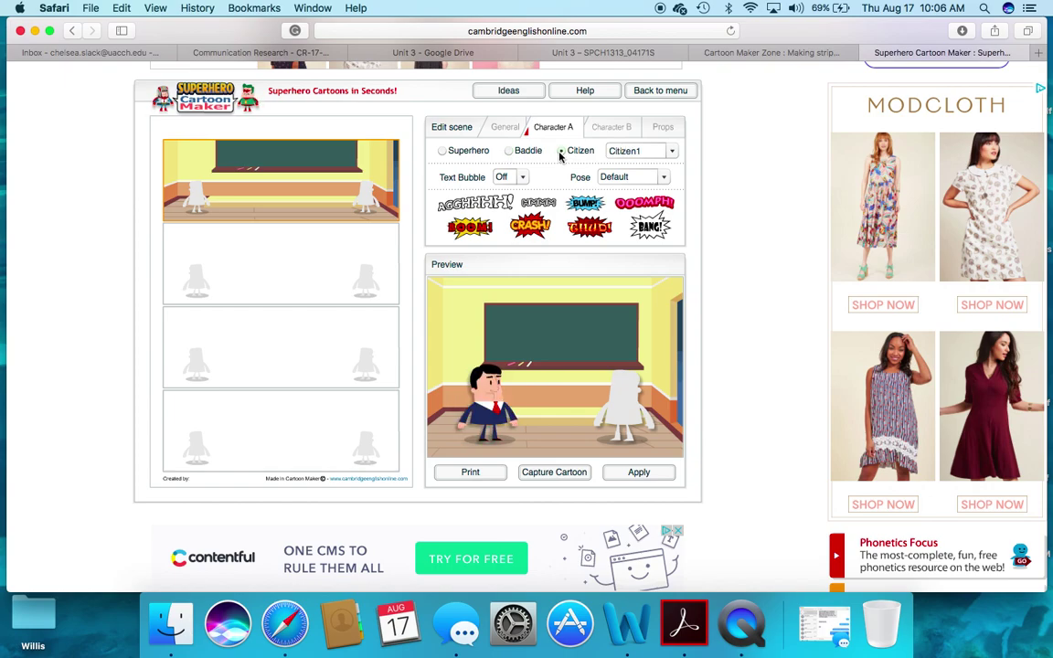
pyautogui.click(509, 150)
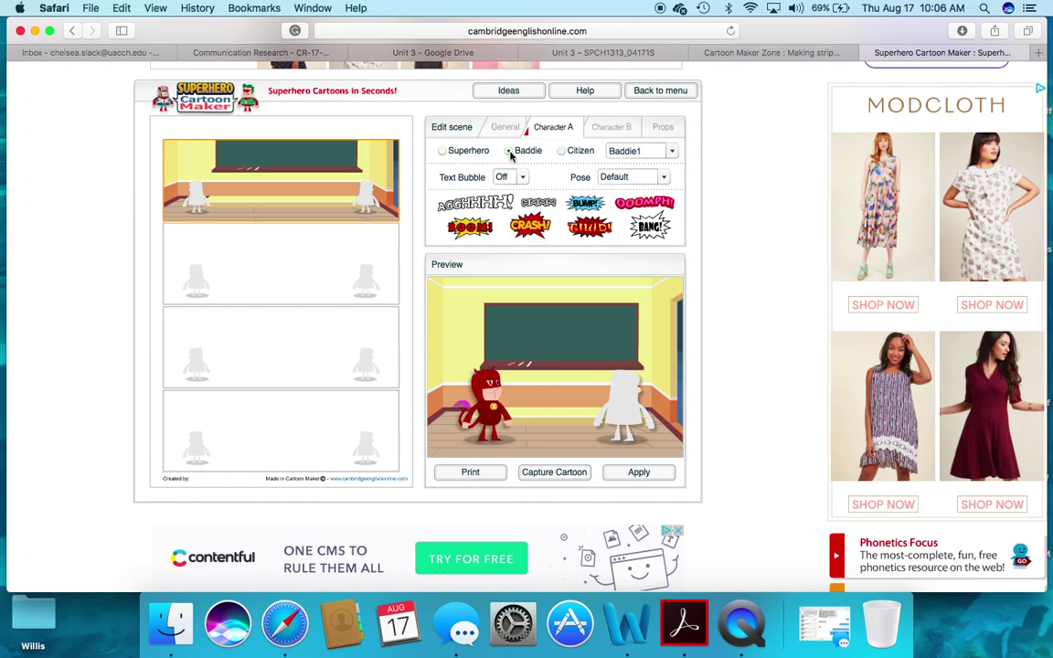
# Set Character A's figure to Baddie7.
pyautogui.click(622, 151)
pyautogui.click(671, 186)
pyautogui.click(654, 186)
pyautogui.click(671, 151)
pyautogui.click(649, 172)
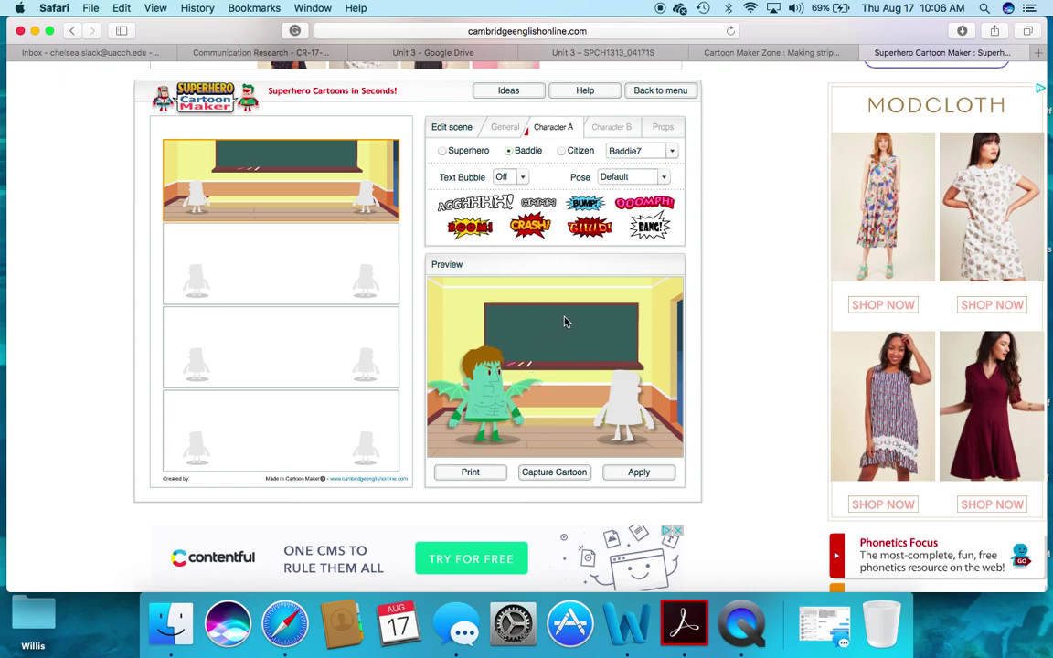
# Make Character B a Citizen and set its figure to Citizen6.
pyautogui.click(613, 128)
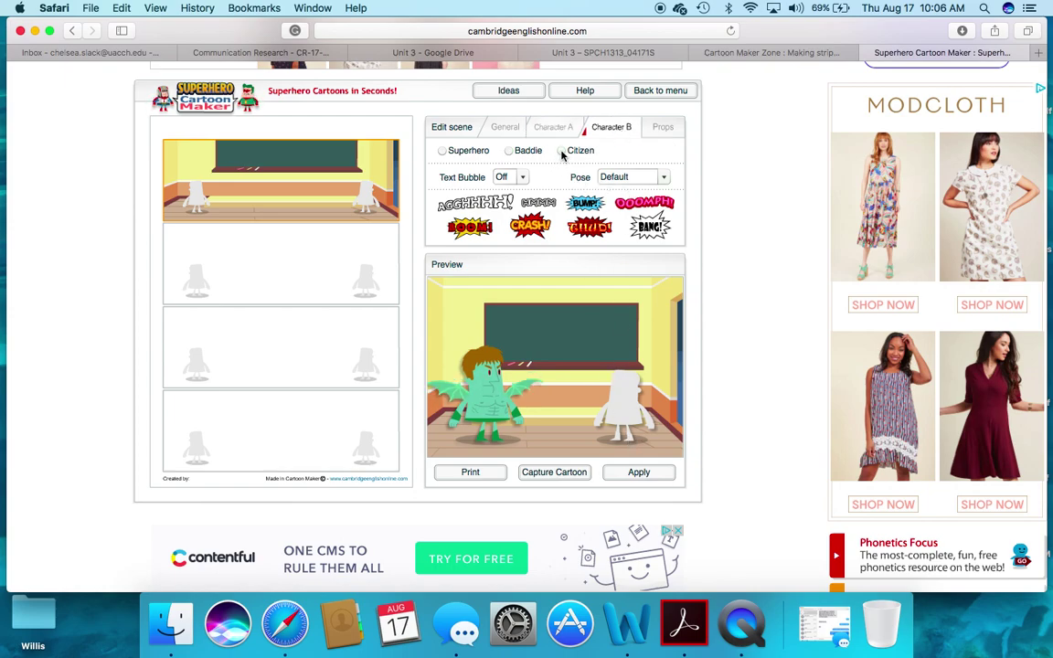
pyautogui.click(561, 151)
pyautogui.click(641, 154)
pyautogui.scroll(-3, 675, 187)
pyautogui.click(663, 182)
pyautogui.click(672, 160)
pyautogui.scroll(-1, 645, 178)
pyautogui.click(640, 181)
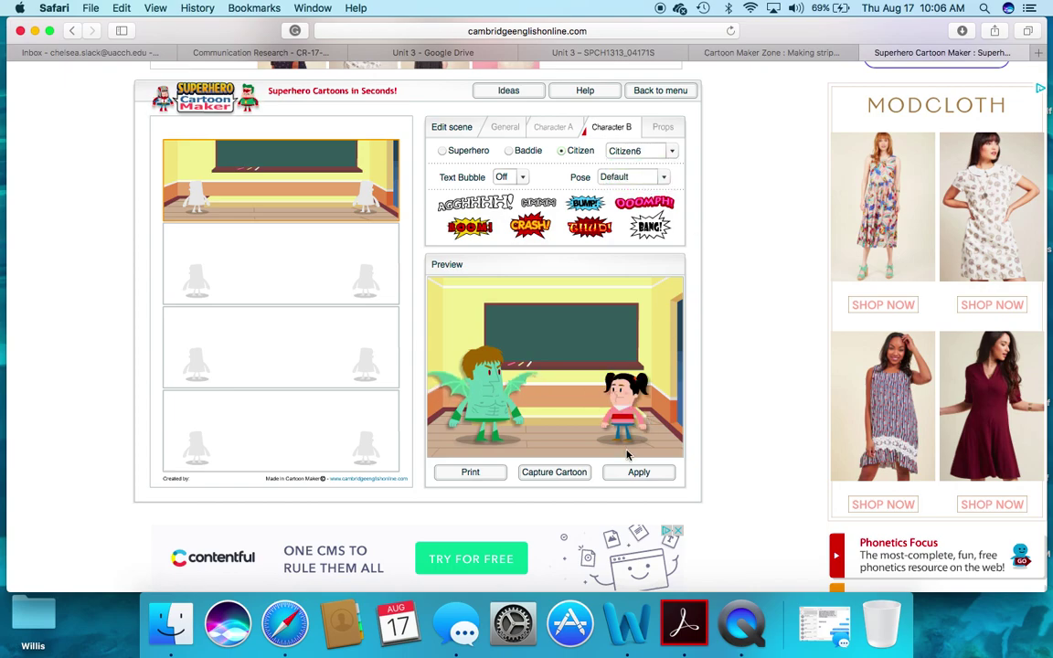
# Give Character B a text bubble reading "asjfkasdjfka;sdjfas;" and apply the scene to the first frame.
pyautogui.click(524, 178)
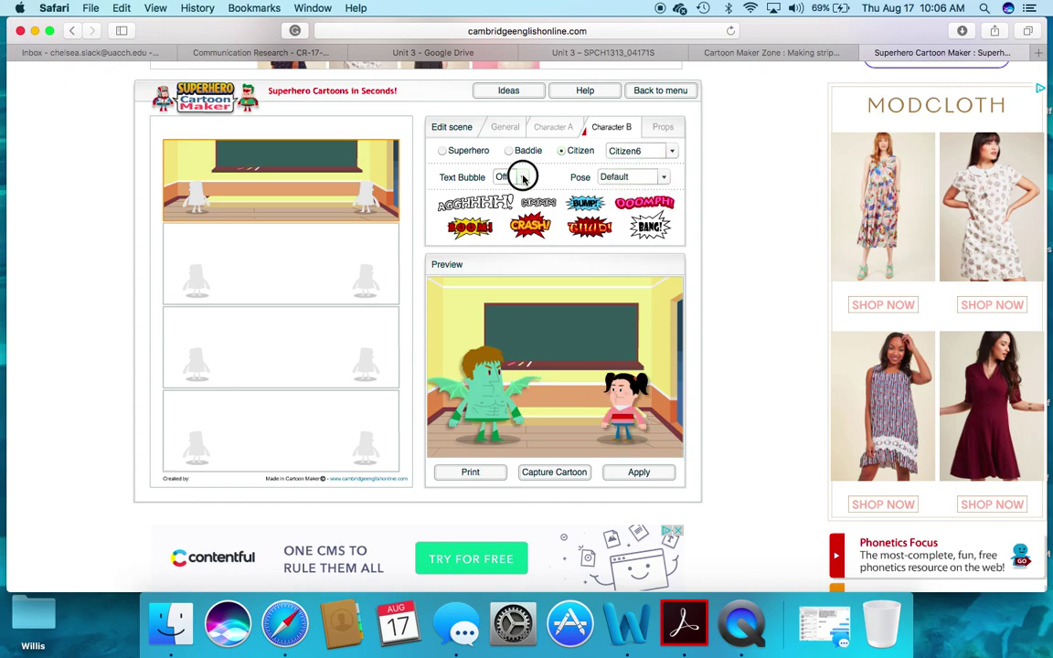
pyautogui.click(506, 201)
pyautogui.click(512, 306)
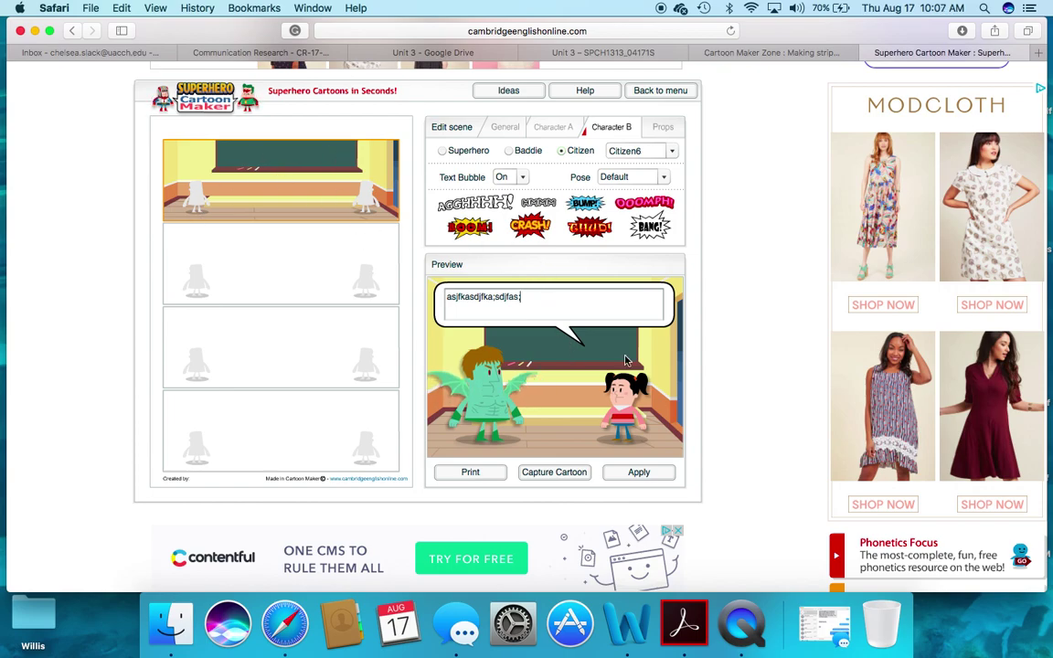
pyautogui.click(663, 476)
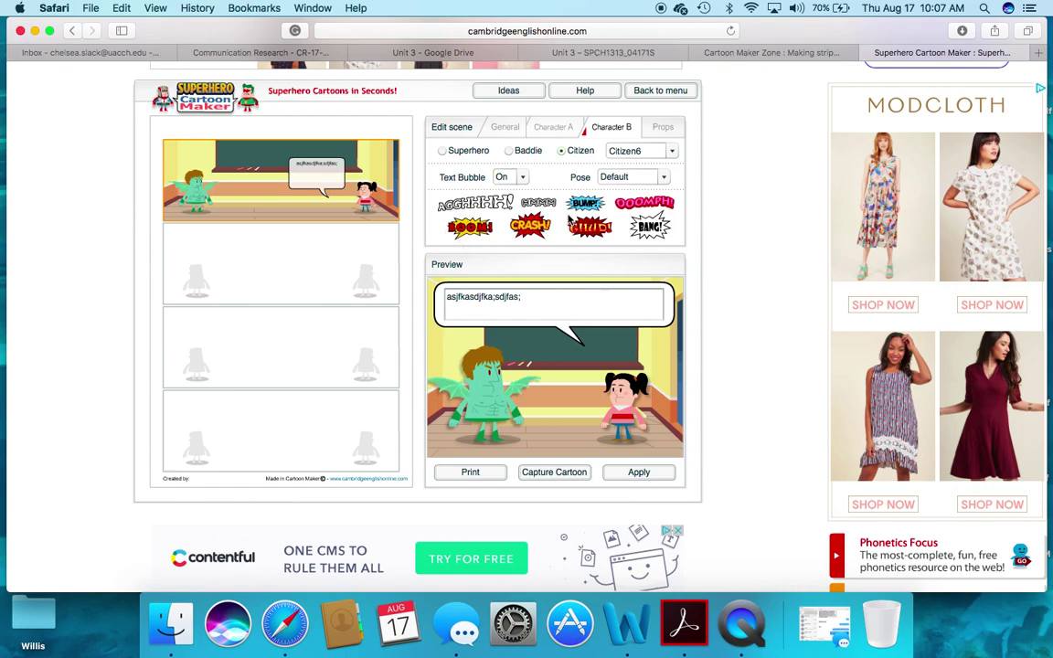
# Give Character A a text bubble reading "sd;fasdasd" and apply it to the first frame.
pyautogui.click(549, 127)
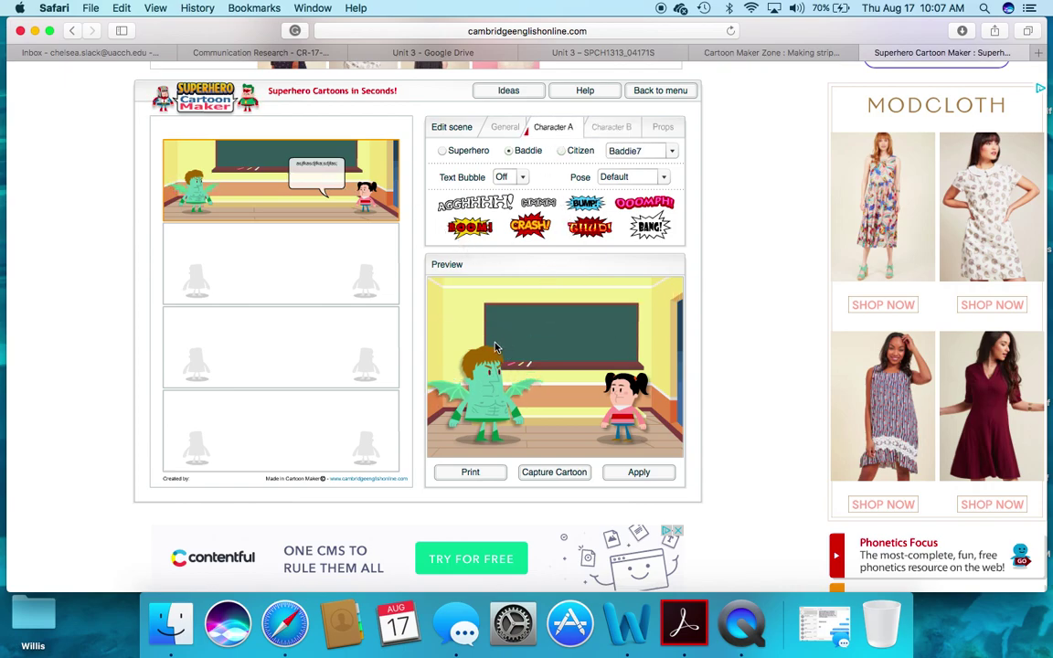
pyautogui.click(508, 176)
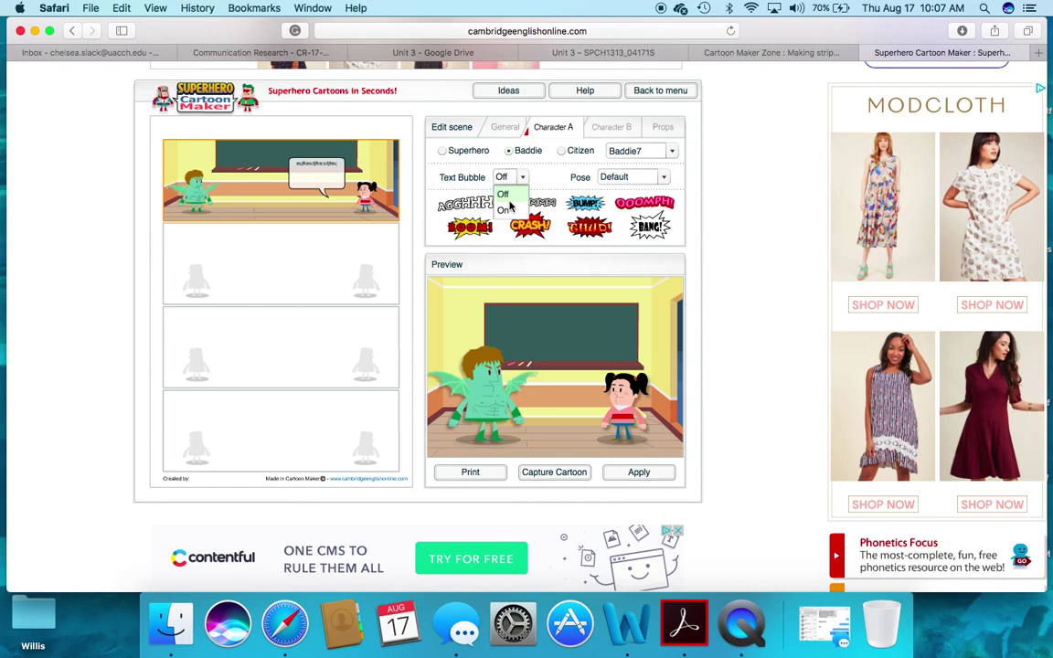
pyautogui.click(508, 208)
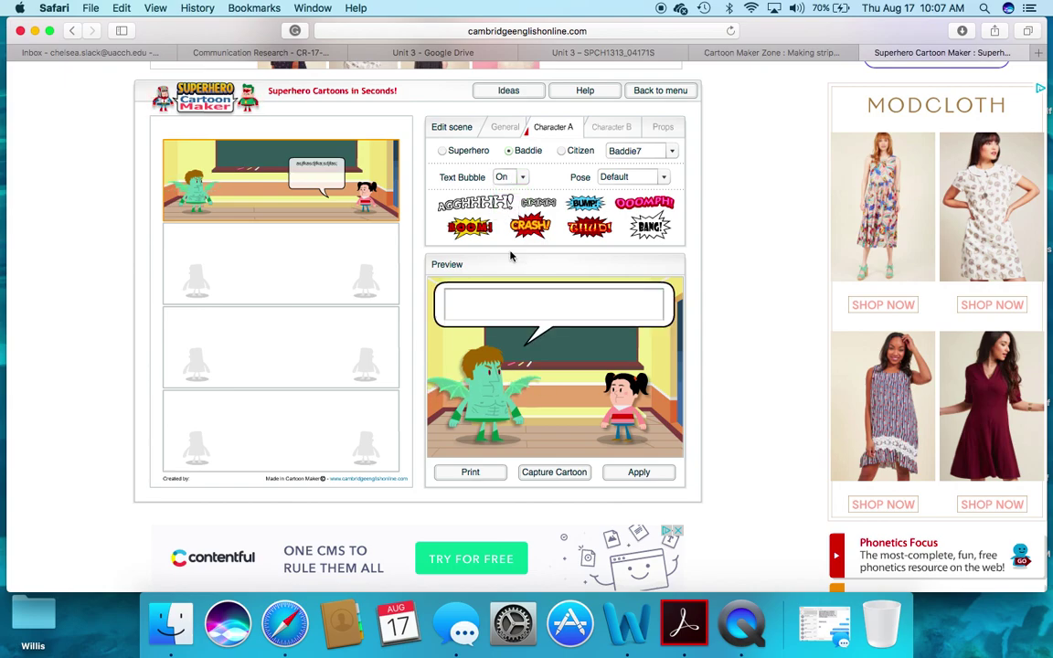
pyautogui.click(538, 304)
pyautogui.write('sd;fasdasd')
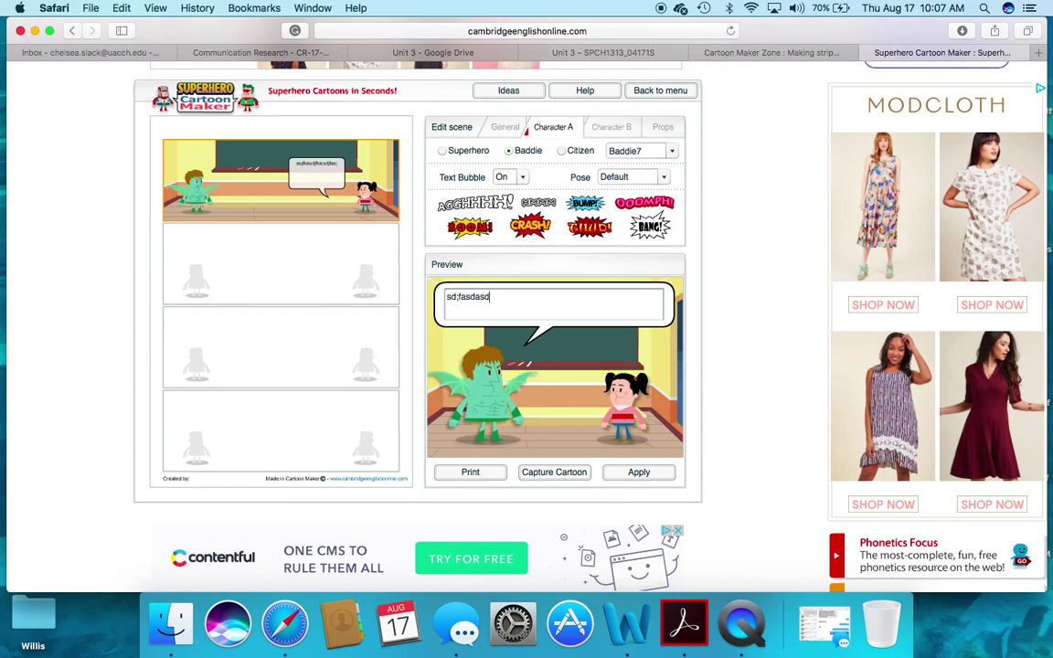
pyautogui.click(631, 474)
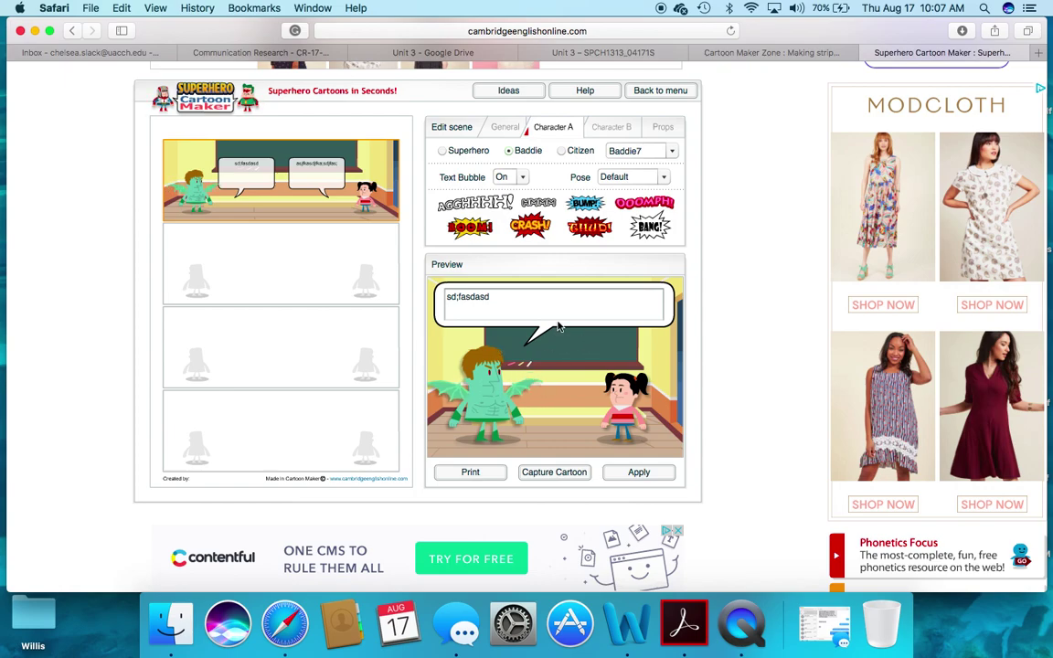
# Preview Character A in the Frightened and Attack poses, and finish on the Defence pose.
pyautogui.click(640, 178)
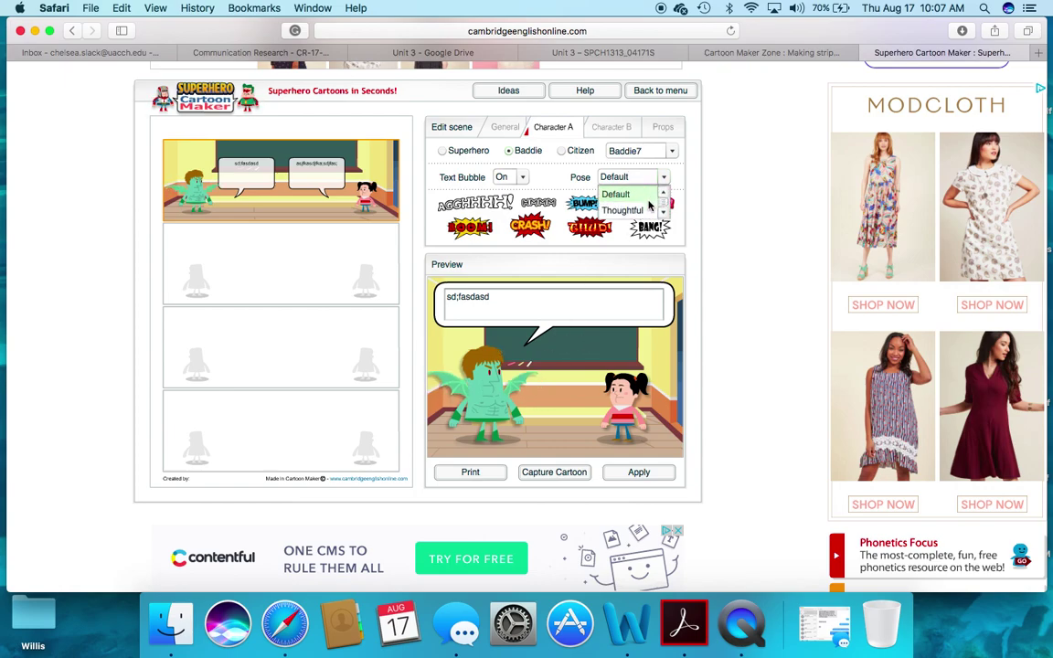
pyautogui.click(647, 213)
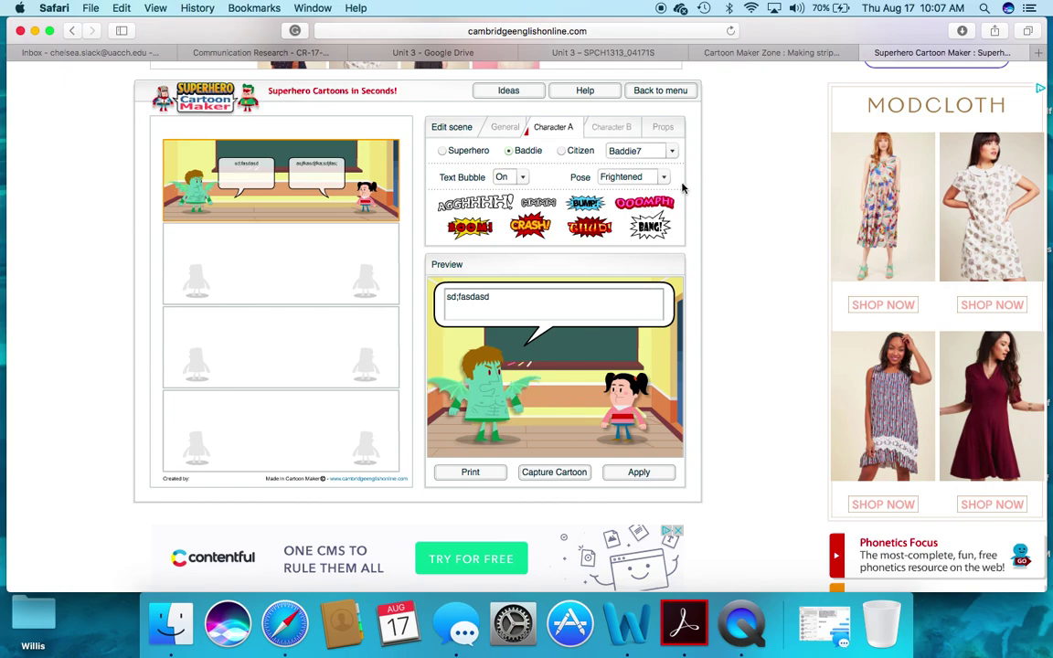
pyautogui.click(622, 176)
pyautogui.click(645, 210)
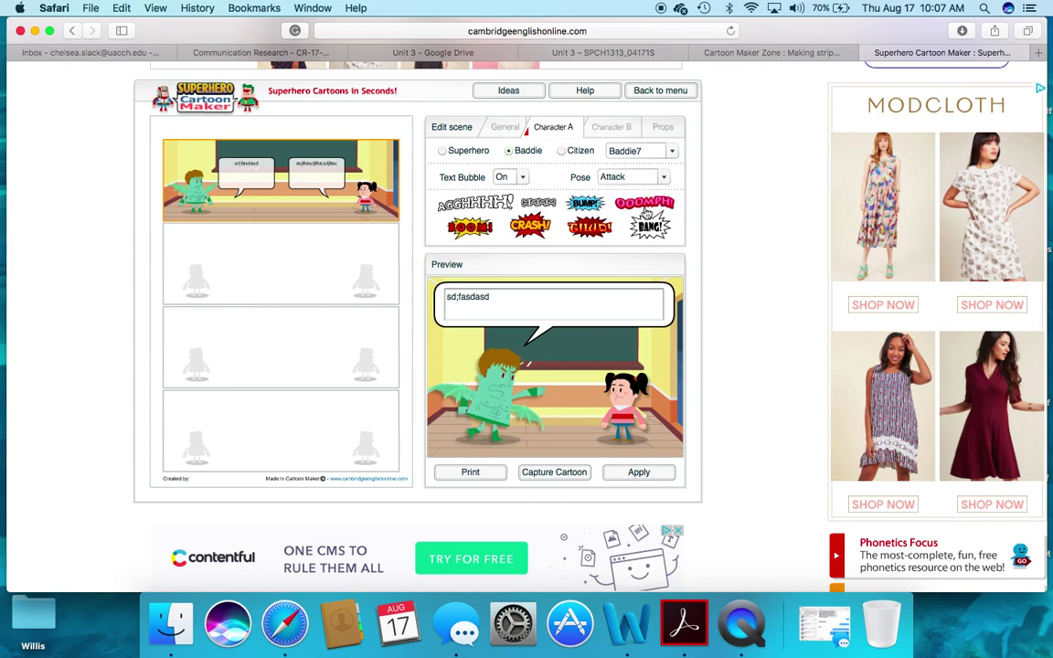
pyautogui.click(642, 177)
pyautogui.click(643, 194)
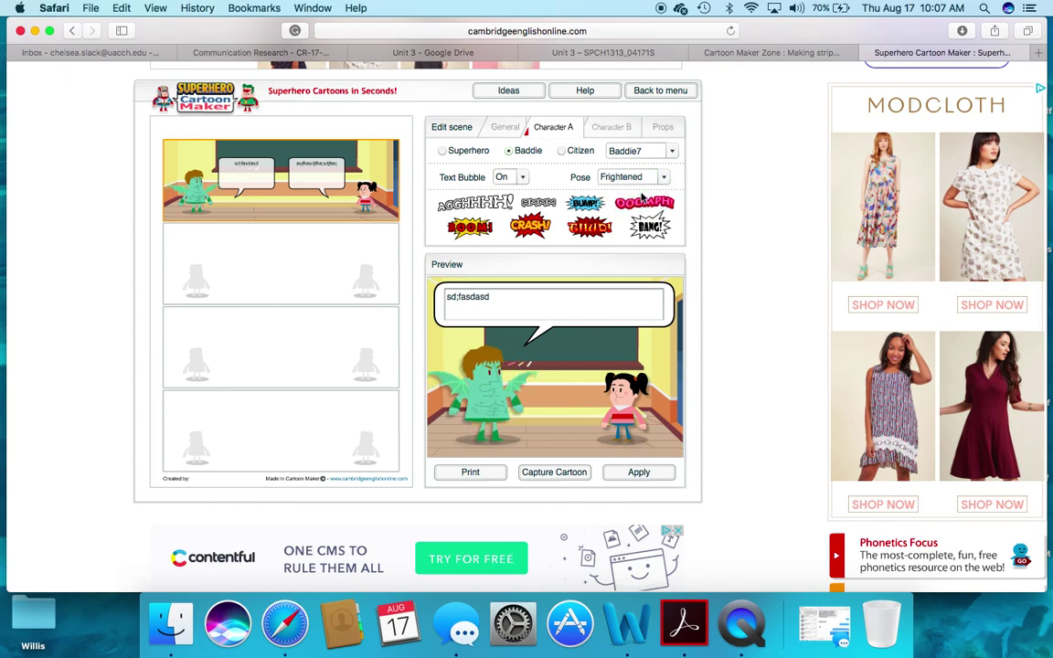
pyautogui.click(642, 178)
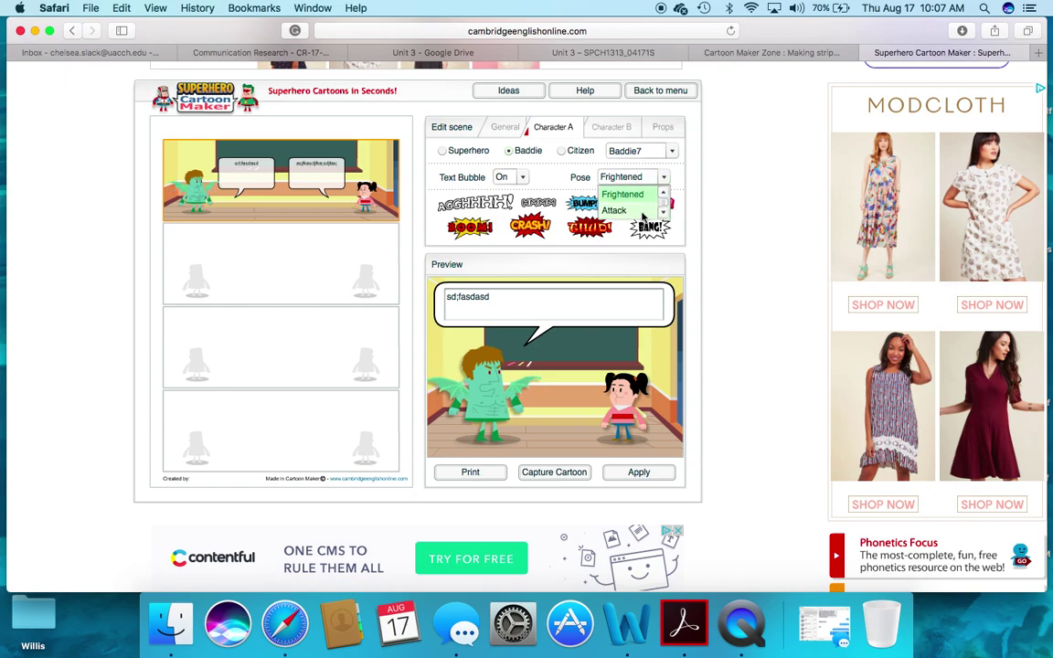
pyautogui.click(640, 210)
pyautogui.click(642, 178)
pyautogui.scroll(-1, 642, 211)
pyautogui.click(619, 211)
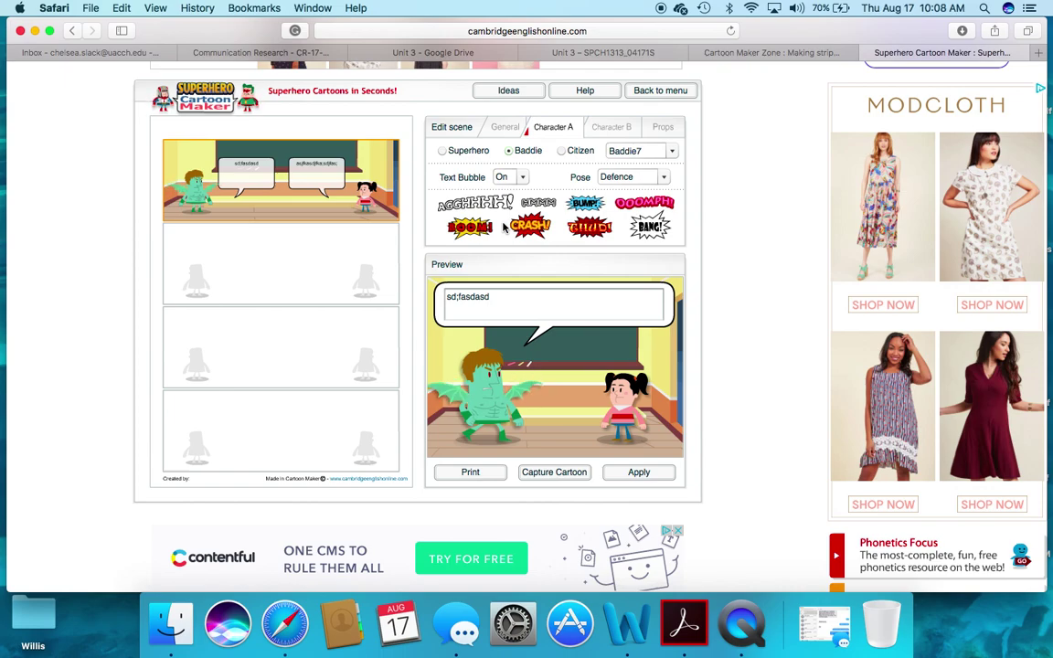
# Review the Unit 3 homework example comic strip on the Blackboard page and return to the Superhero Cartoon Maker.
pyautogui.click(627, 52)
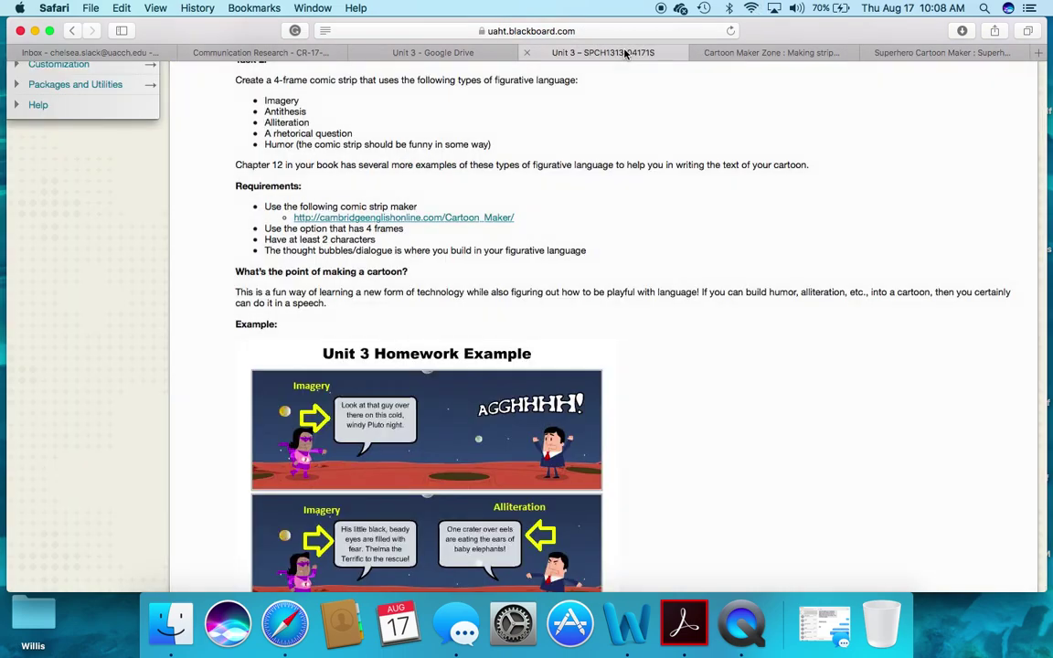
pyautogui.scroll(-2, 545, 487)
pyautogui.scroll(-3, 546, 487)
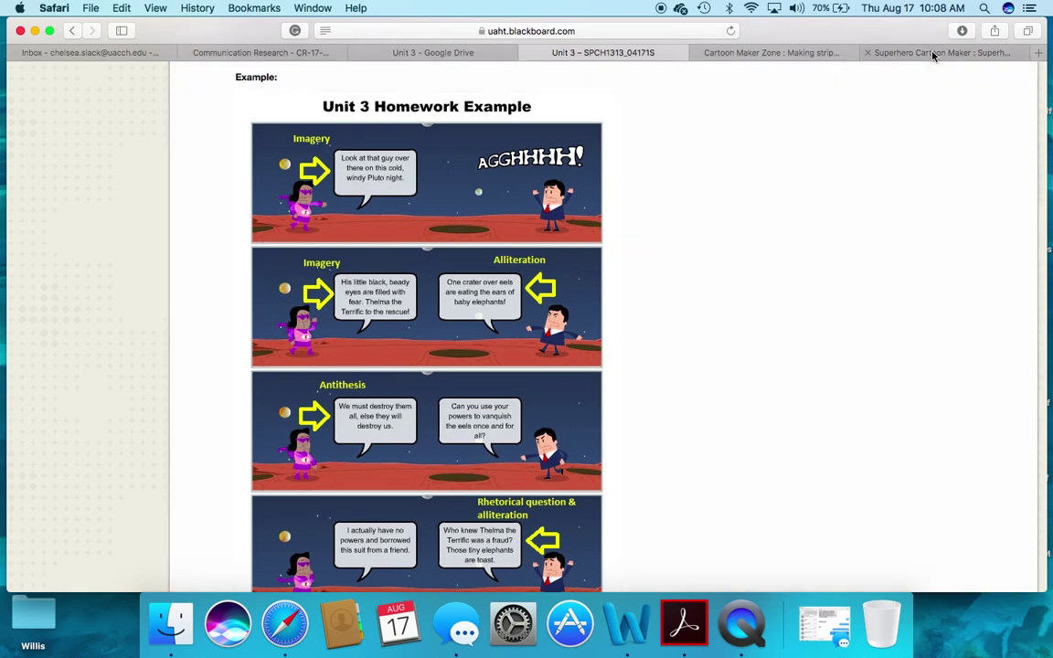
pyautogui.click(933, 53)
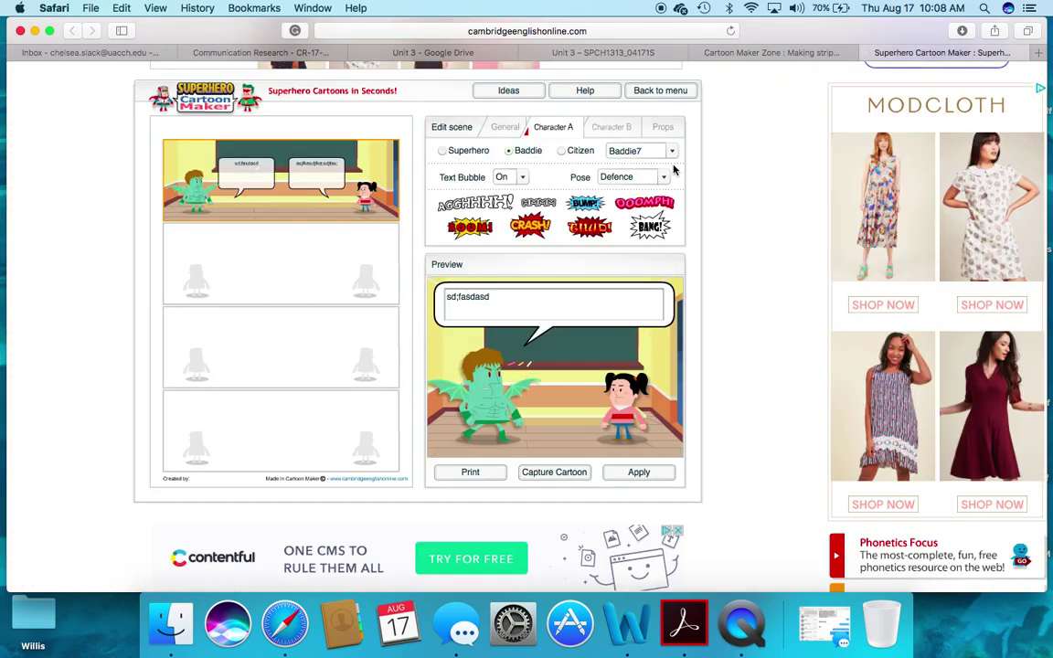
# Add the multicoloured ray-gun-like prop to the first frame and place it at Character A's hand, pointing toward Character B.
pyautogui.click(666, 130)
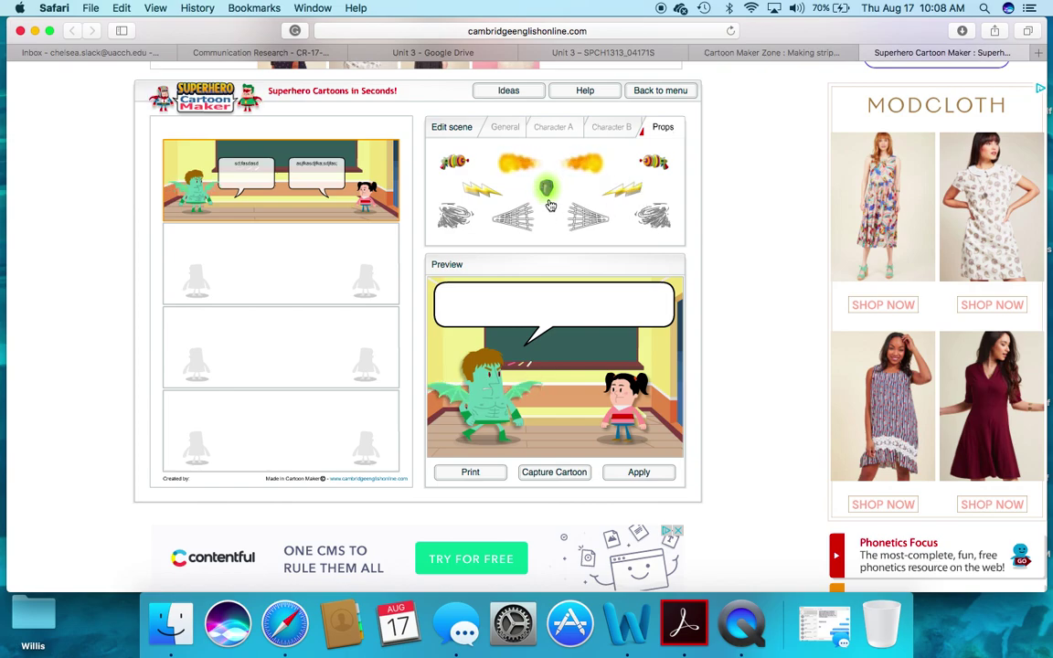
pyautogui.click(453, 162)
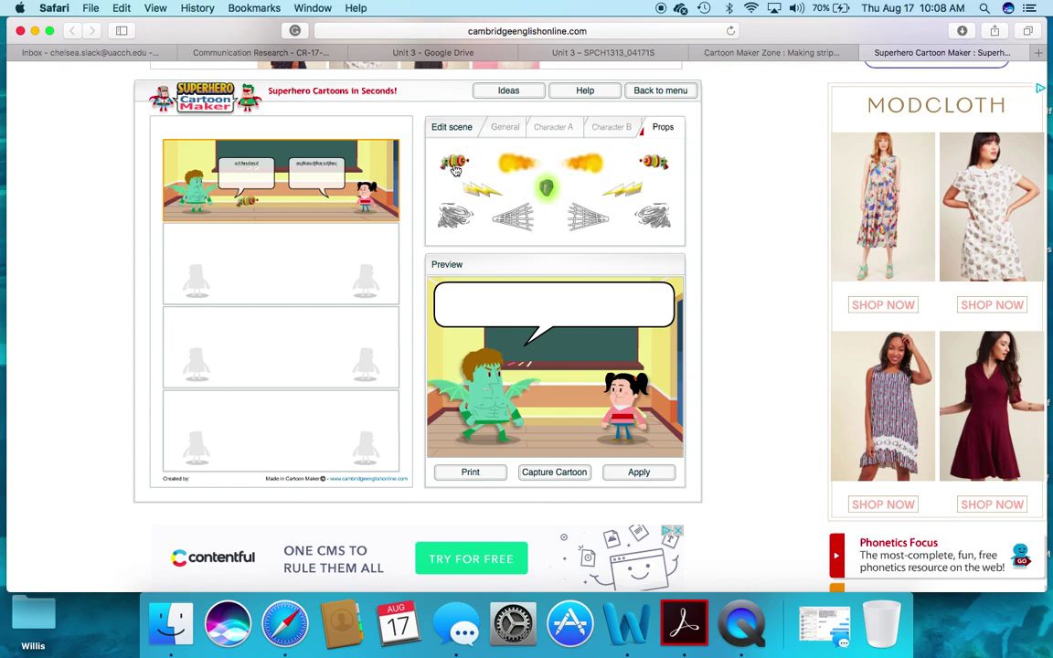
pyautogui.moveTo(243, 200); pyautogui.dragTo(219, 203)
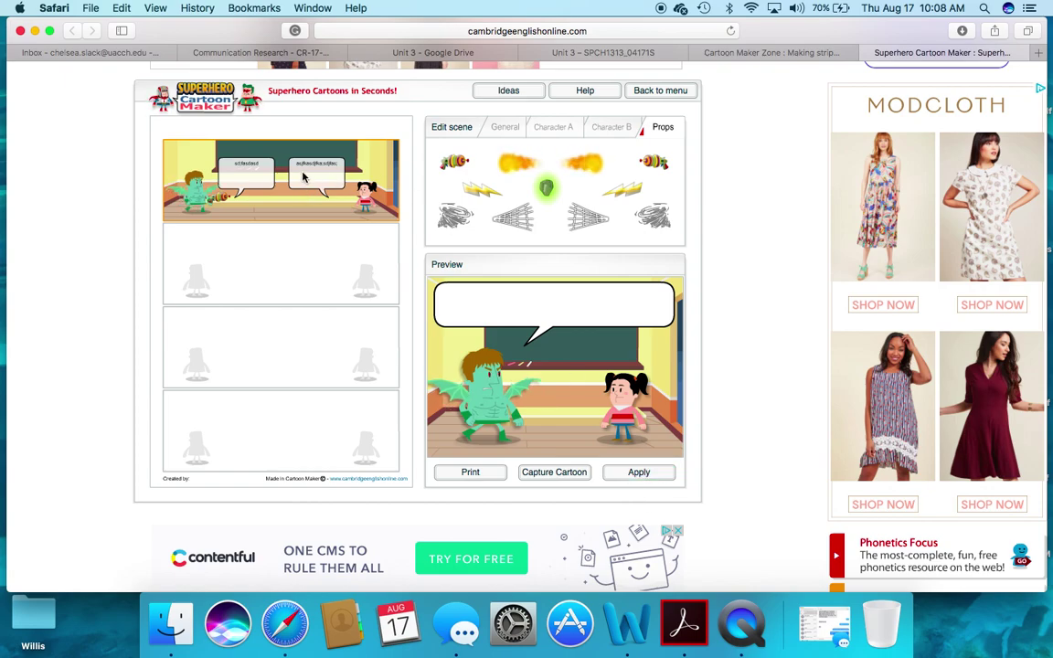
# Select the empty second frame, keep School as its scene and apply the scene with both characters.
pyautogui.click(265, 274)
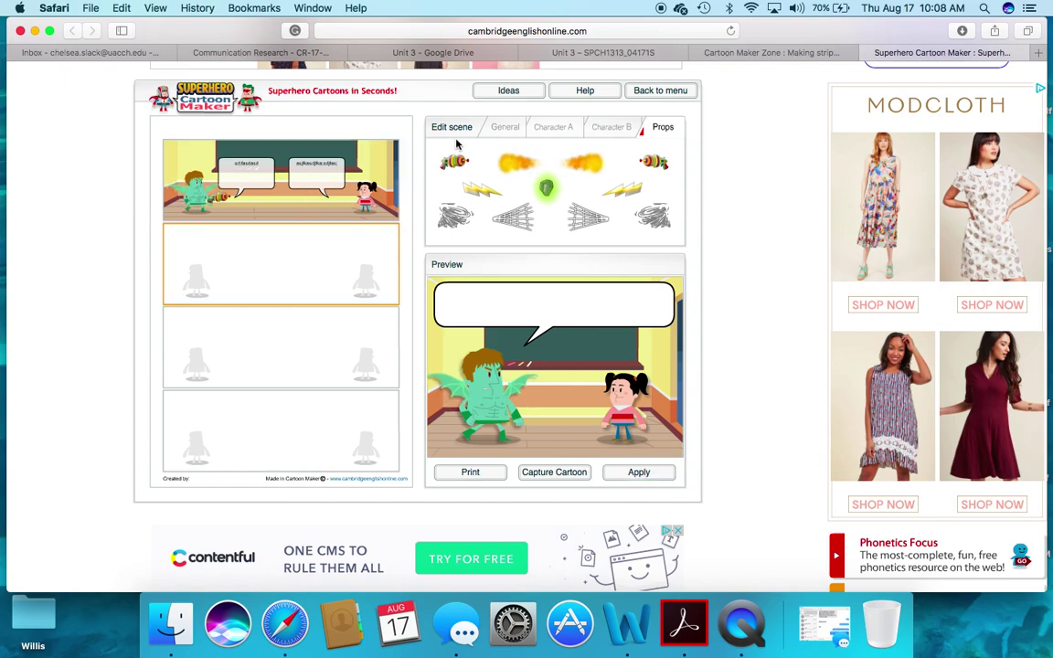
pyautogui.click(506, 128)
pyautogui.click(631, 205)
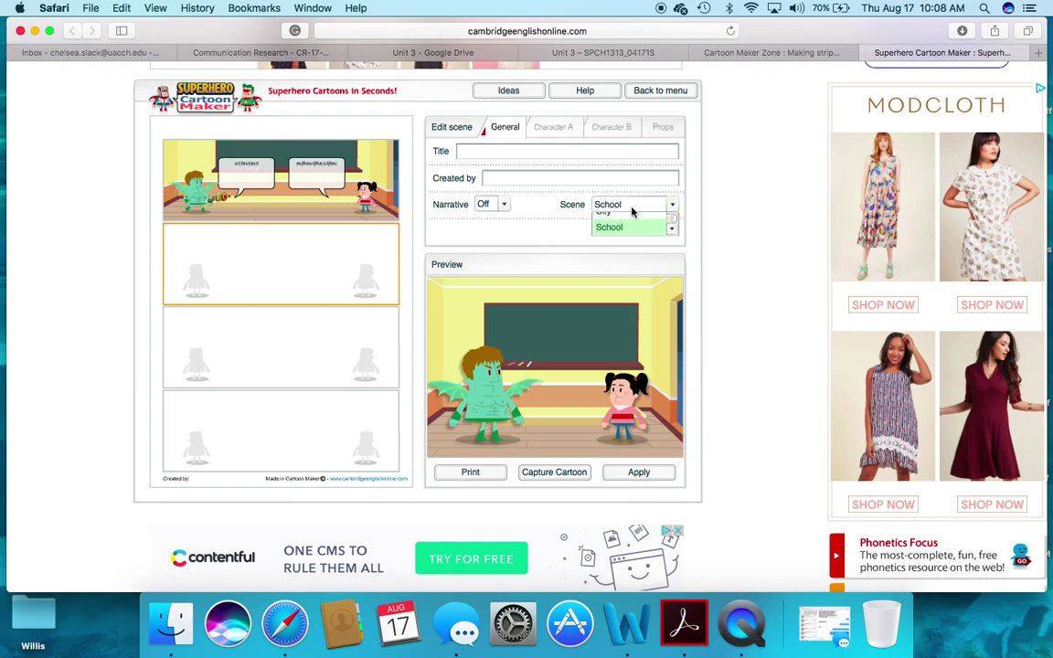
pyautogui.click(622, 237)
pyautogui.click(631, 205)
pyautogui.click(619, 238)
pyautogui.click(635, 474)
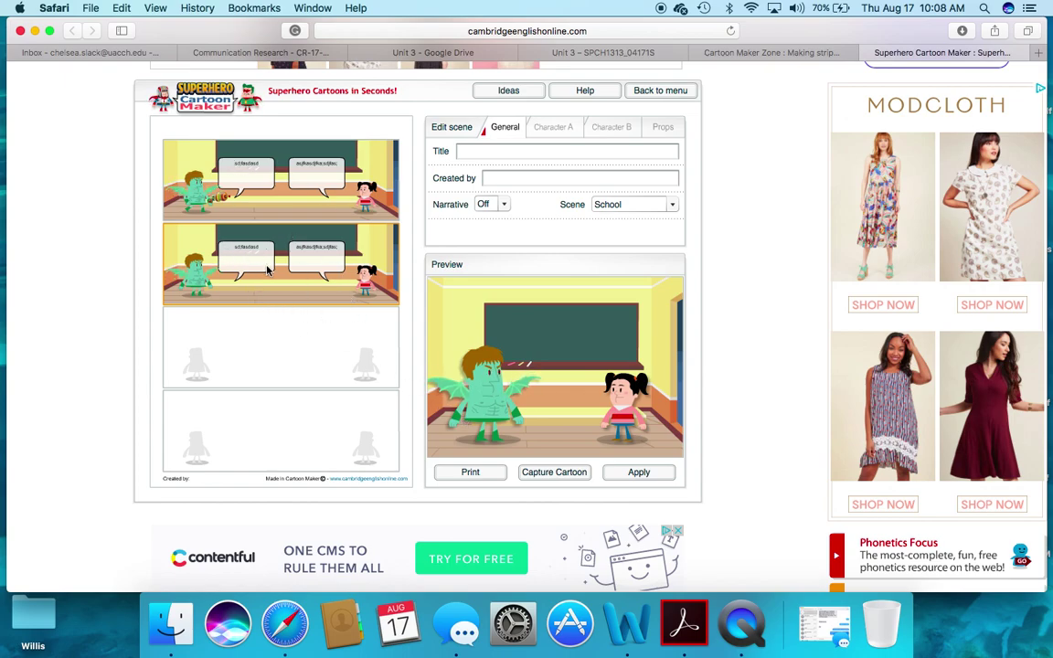
# Replace Character A's bubble text with "dk;ljasdkfjadkflsdj;fklasd;fasdkfjas;dkfjaksdfja;" and apply it to the second frame.
pyautogui.click(549, 135)
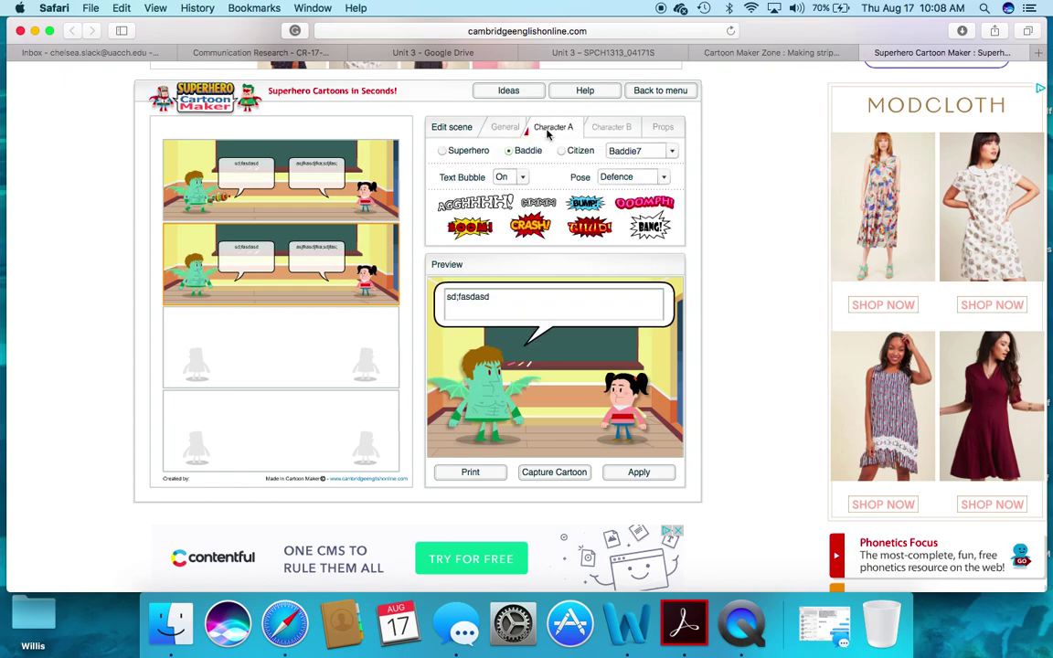
pyautogui.tripleClick(516, 304)
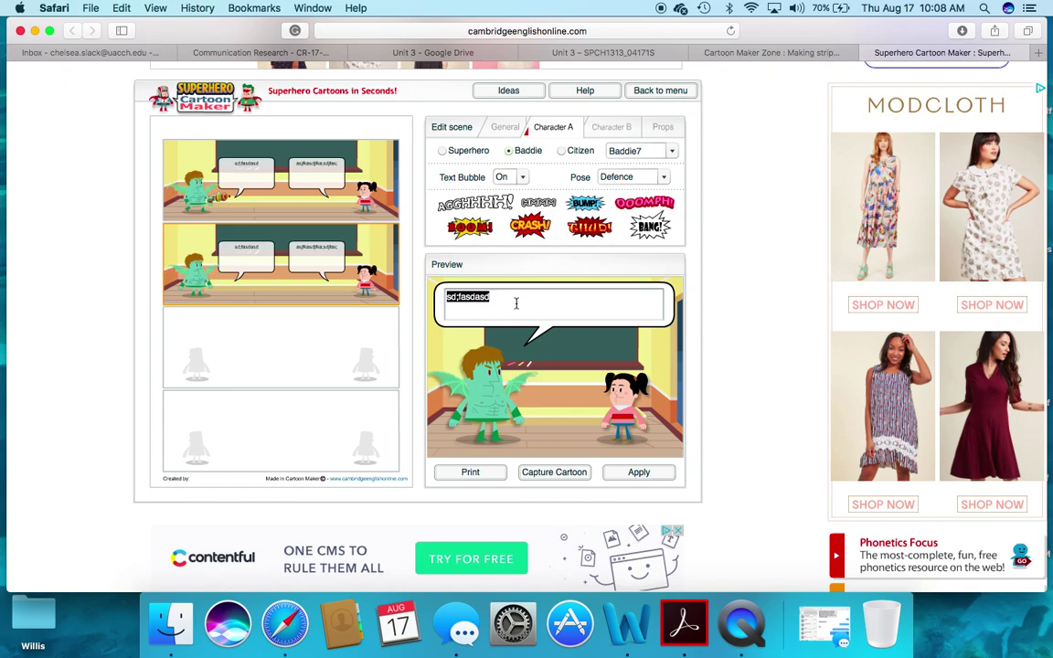
pyautogui.write('dk;ljasdkfjadkflsdj;fklasd;fasdkfjas;dkfjaksdfja;')
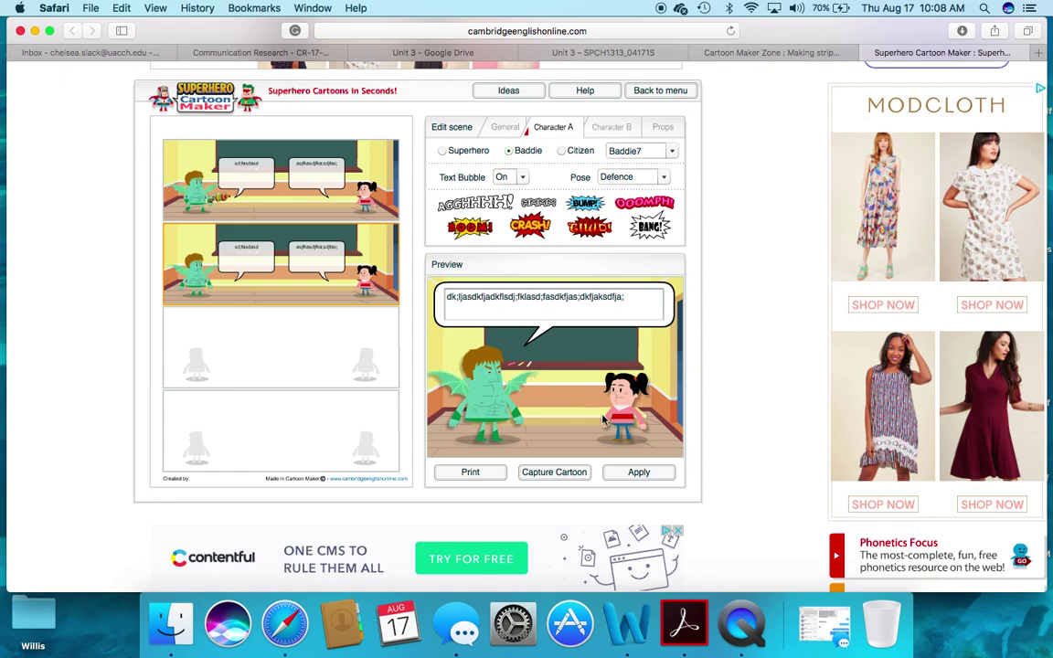
pyautogui.click(631, 472)
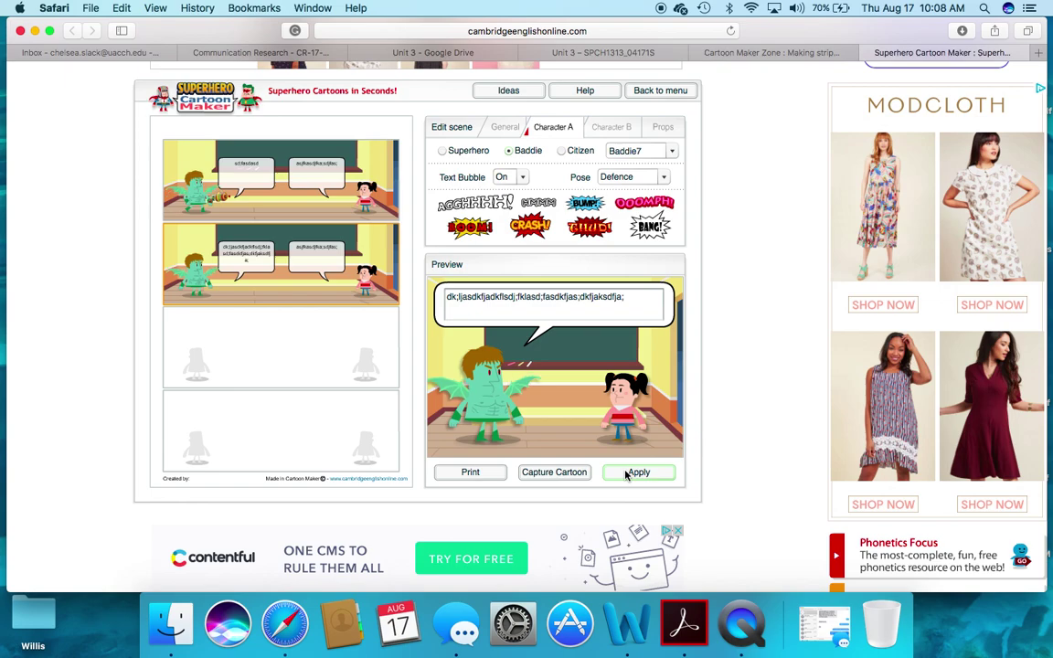
# Replace Character B's bubble text with "fasd;adjf;akdfkadjf;ksd" and apply it to the second frame.
pyautogui.click(611, 127)
pyautogui.tripleClick(562, 294)
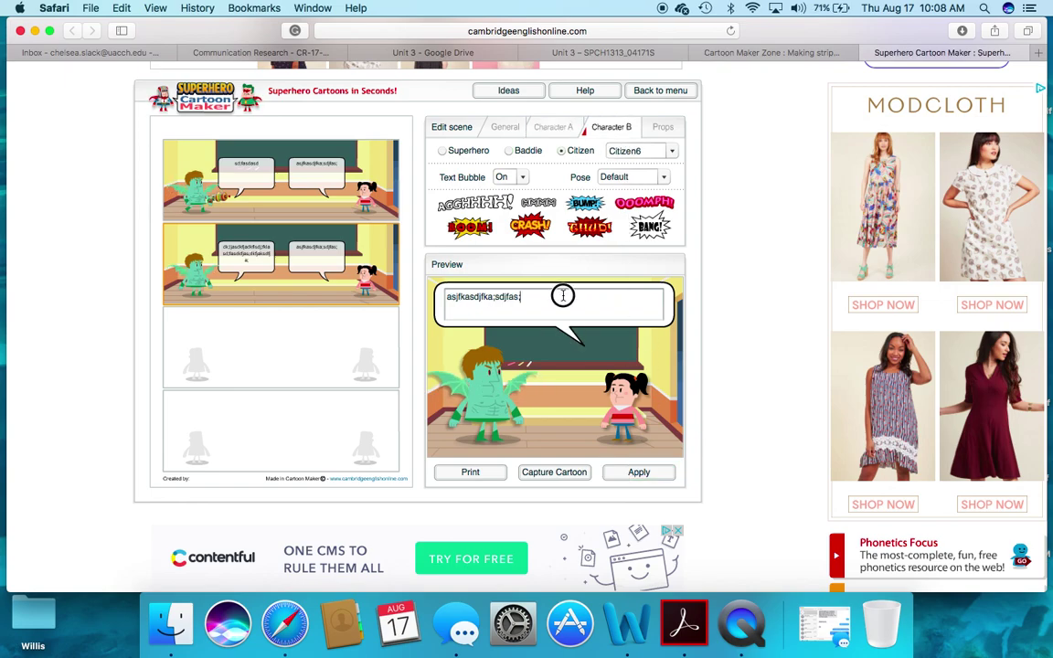
pyautogui.write('fasd;adjf;akdfkadjf;ksd')
pyautogui.scroll(3, 587, 260)
pyautogui.scroll(-3, 587, 261)
pyautogui.click(637, 456)
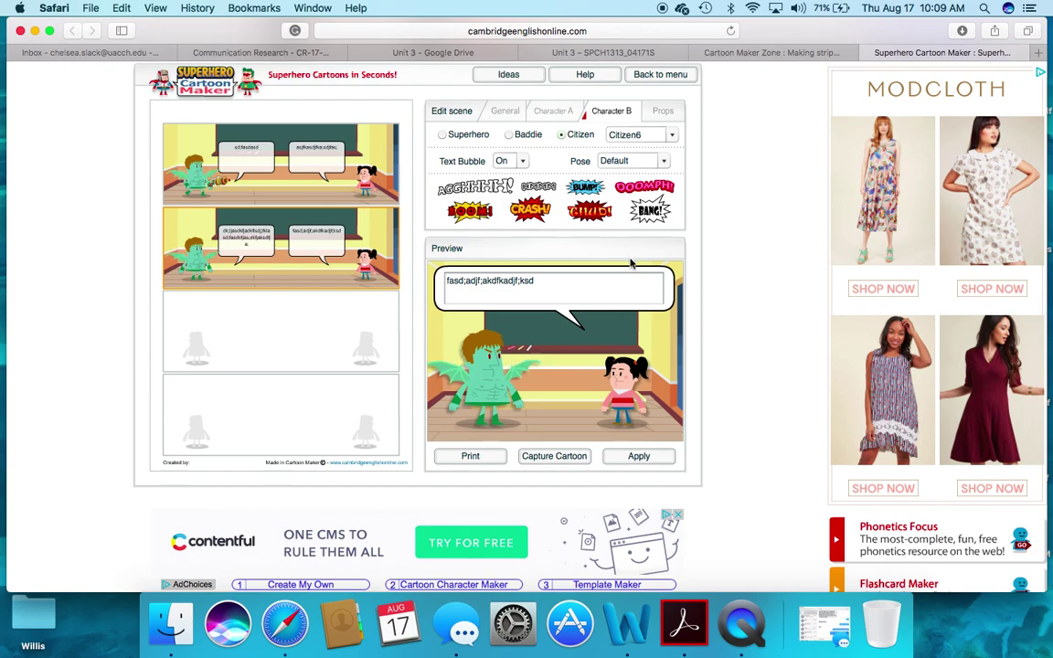
# Preview Character B in different poses, including Frightened, and finish on the Attack pose.
pyautogui.click(654, 163)
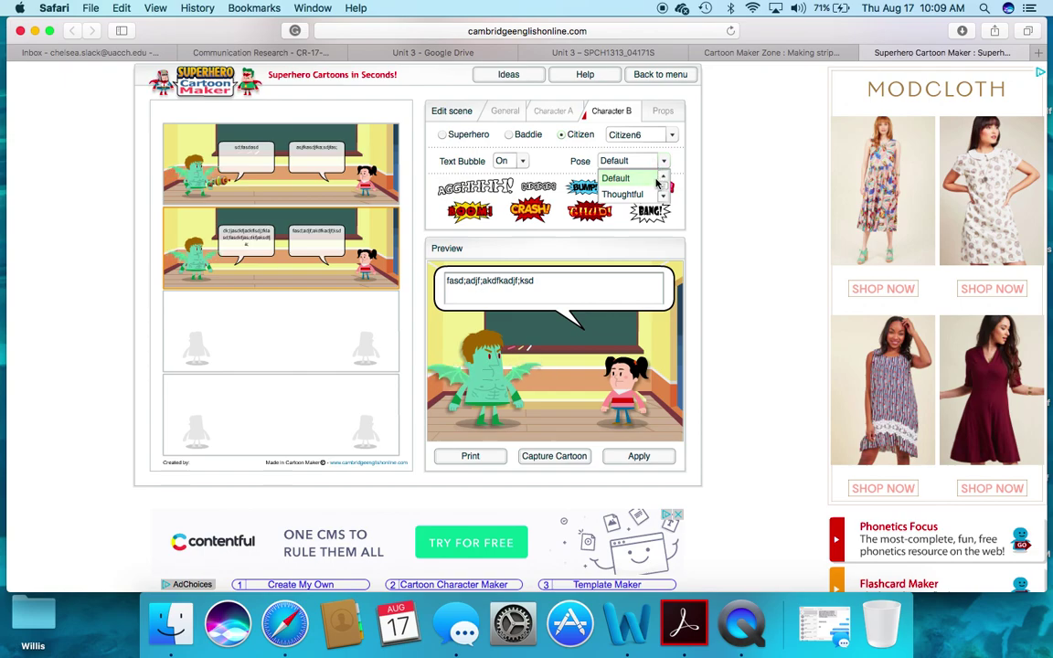
pyautogui.click(664, 197)
pyautogui.click(640, 194)
pyautogui.click(665, 161)
pyautogui.click(664, 195)
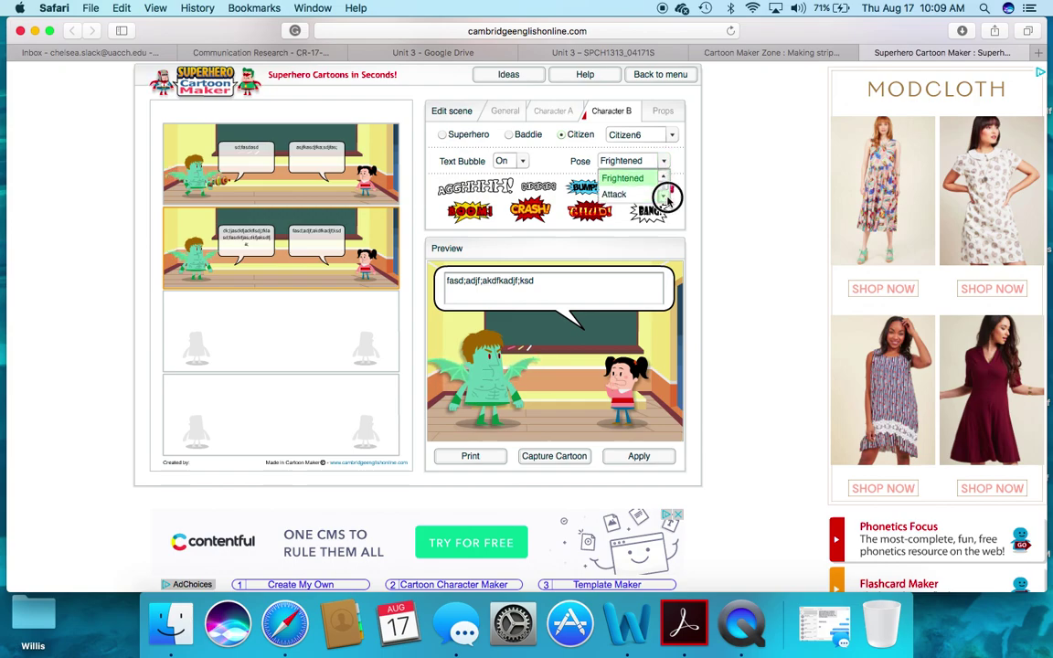
pyautogui.click(614, 194)
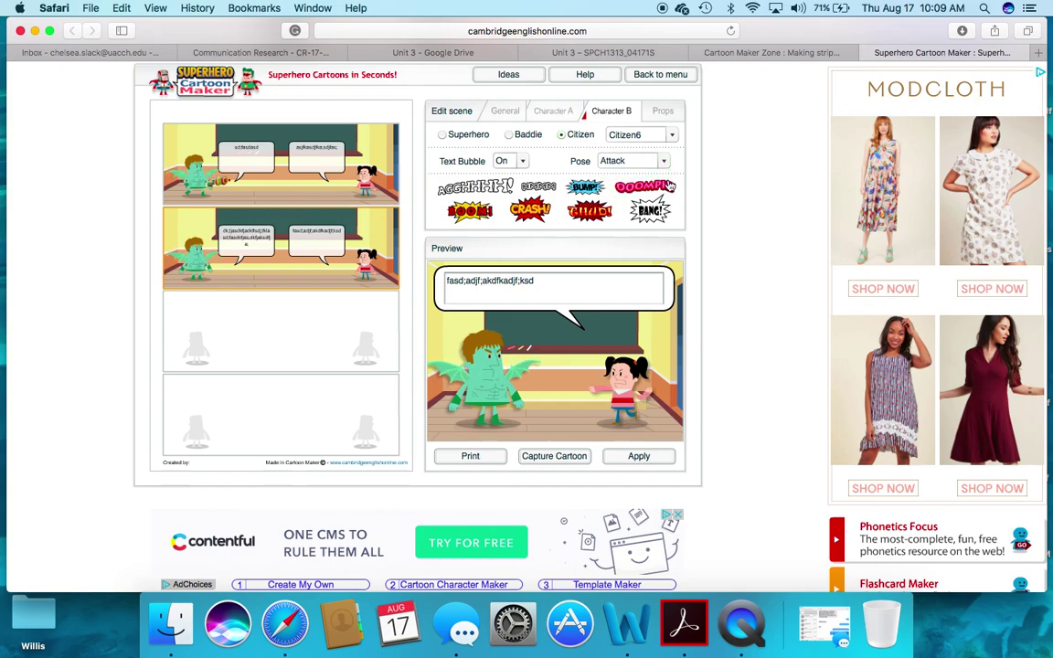
pyautogui.click(665, 161)
pyautogui.scroll(-1, 656, 185)
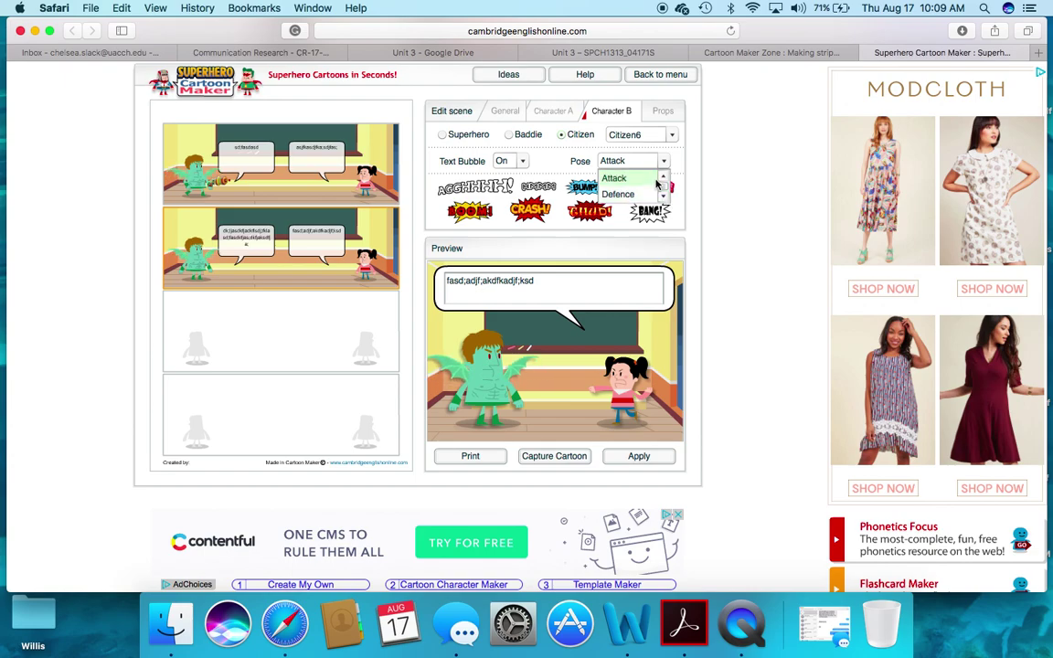
pyautogui.scroll(1, 660, 183)
pyautogui.click(656, 178)
pyautogui.click(664, 161)
pyautogui.scroll(-1, 664, 194)
pyautogui.click(620, 193)
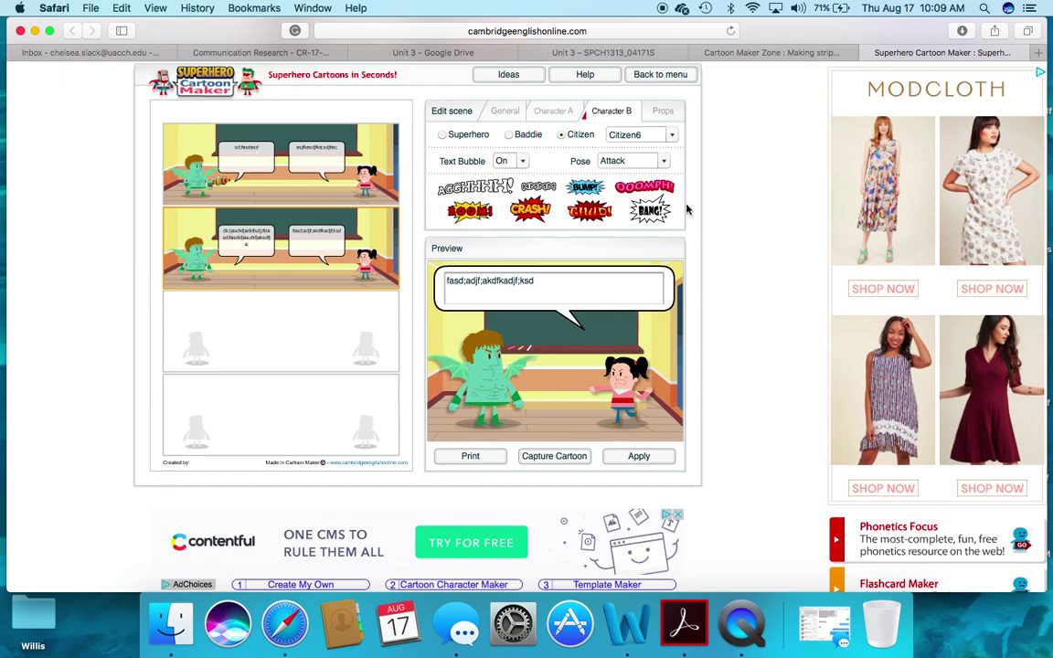
# Apply the School scene with both characters and their text bubbles to the third and fourth frames.
pyautogui.click(314, 336)
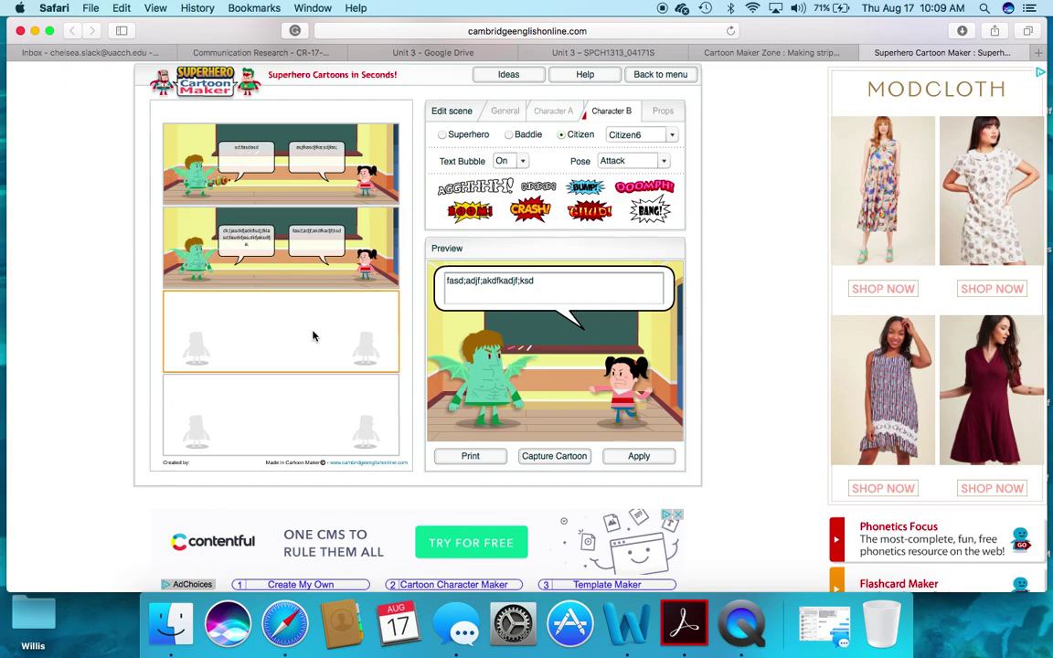
pyautogui.click(506, 113)
pyautogui.click(603, 191)
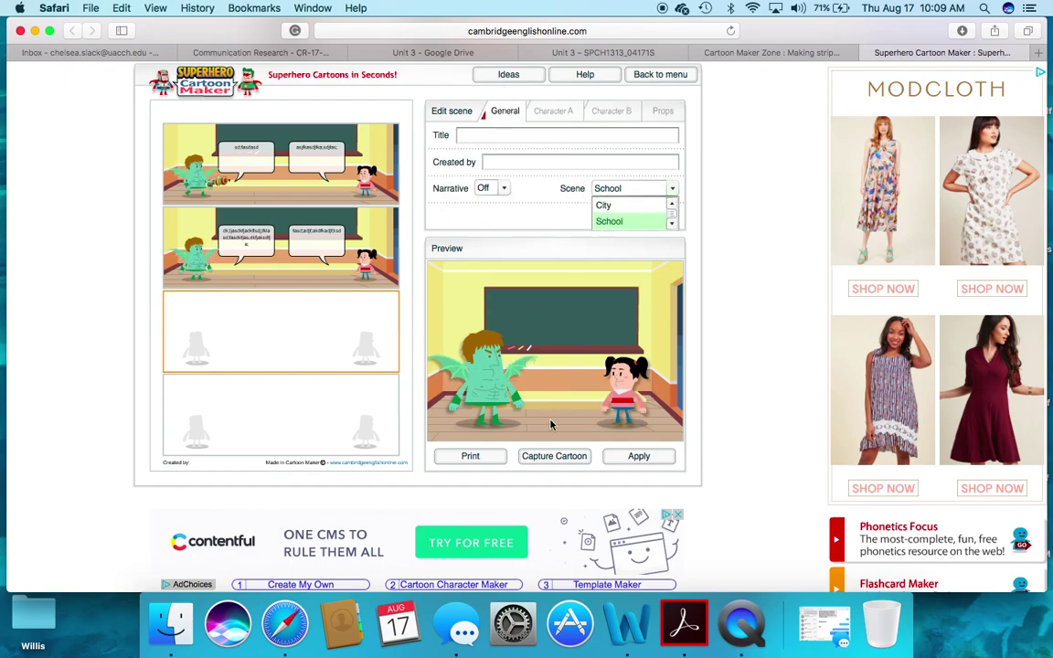
pyautogui.click(655, 456)
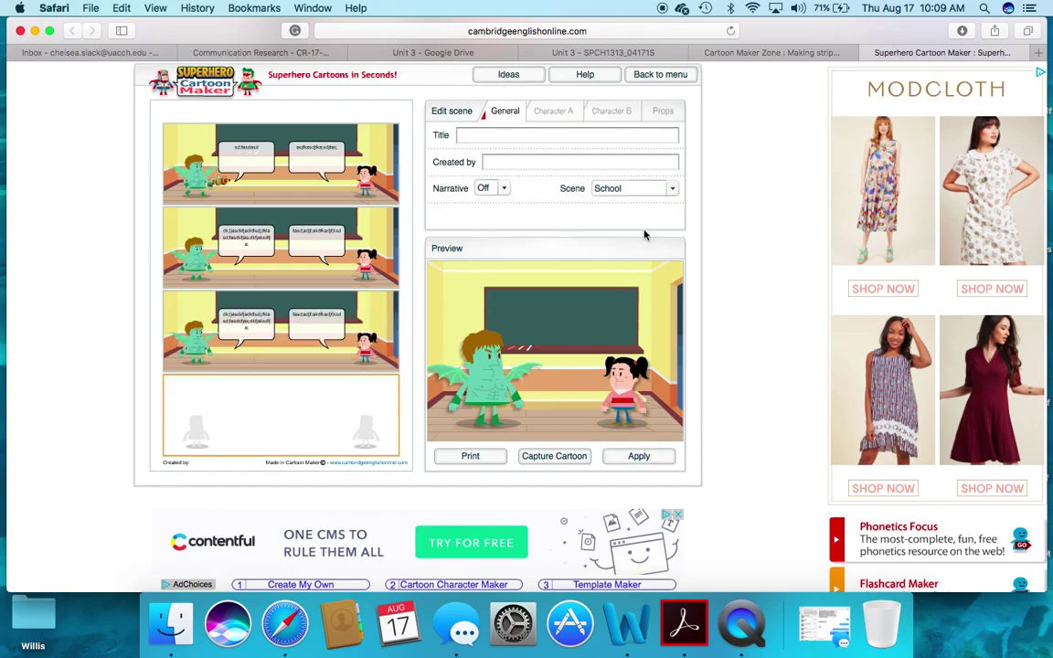
pyautogui.click(640, 457)
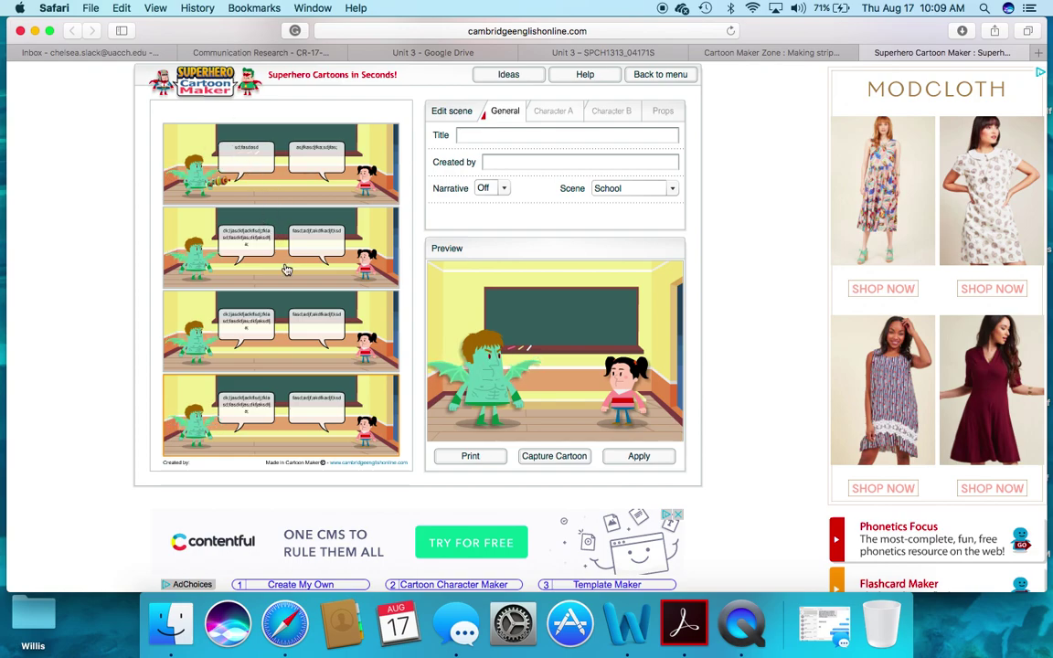
# Examine the four frames of the comic strip at a larger size and look over the rest of the page.
pyautogui.press('super+equal')
pyautogui.press('super+equal')
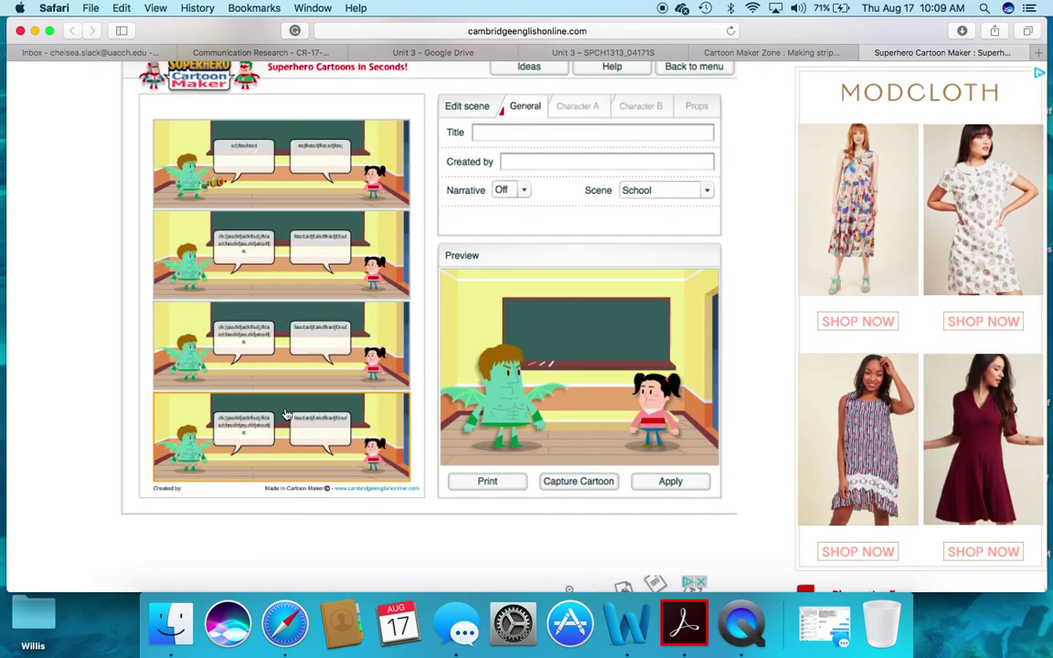
pyautogui.press('super+equal')
pyautogui.press('super+equal')
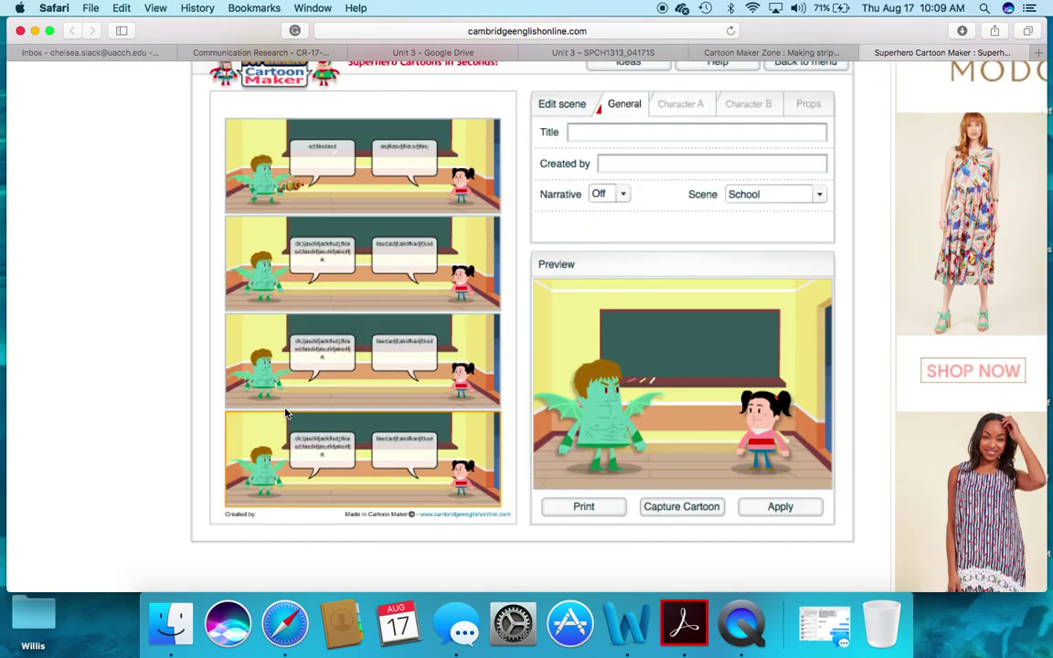
pyautogui.press('super+minus')
pyautogui.press('super+minus')
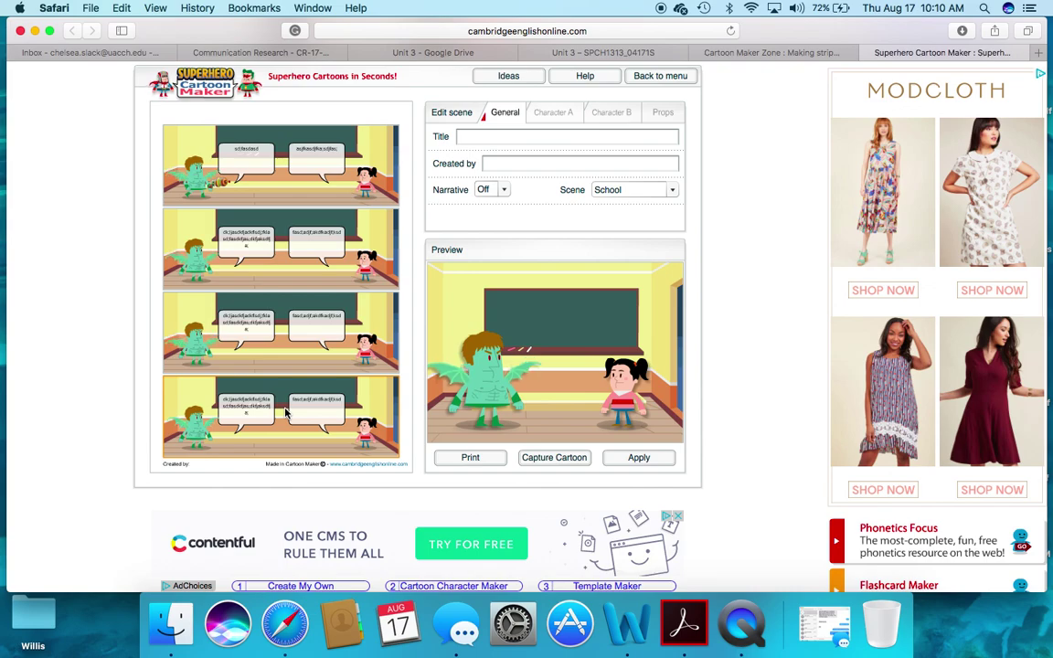
pyautogui.scroll(-2, 285, 413)
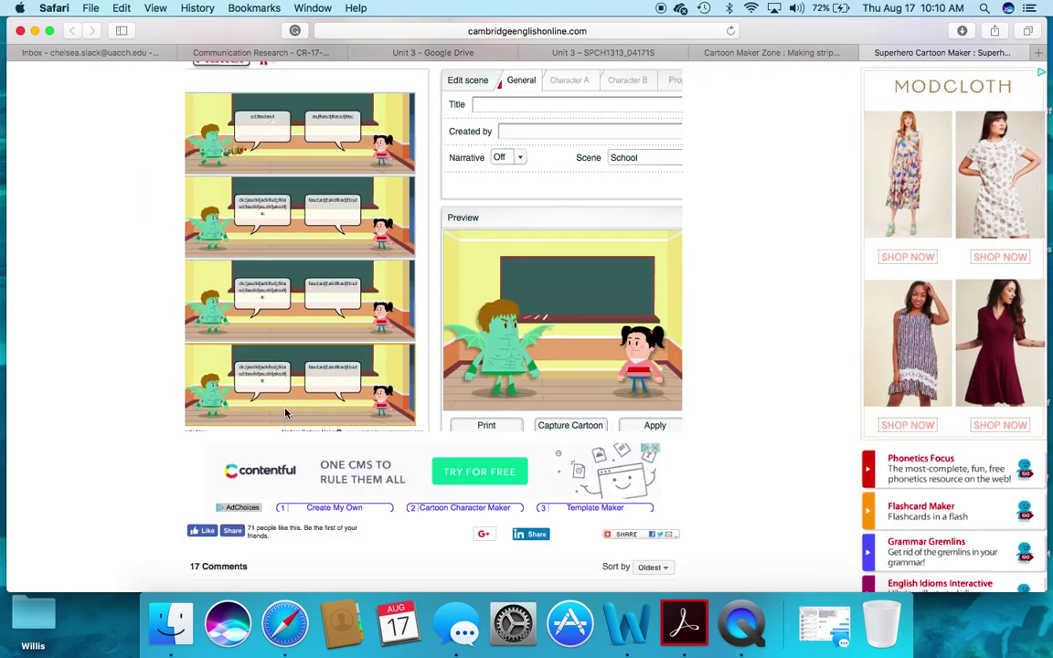
pyautogui.scroll(2, 285, 414)
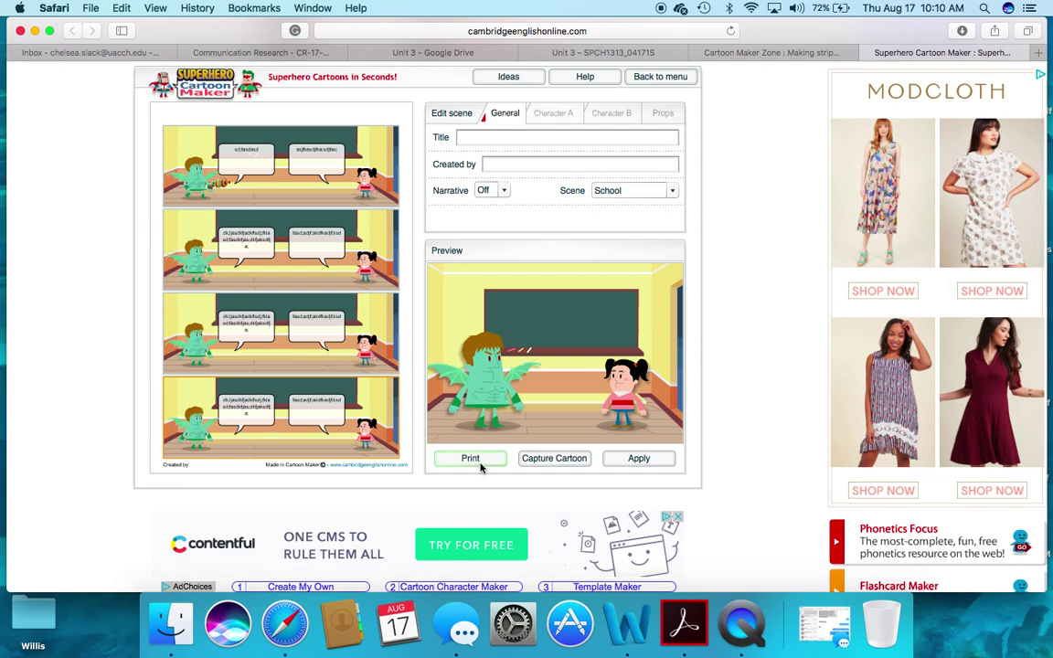
# Capture the comic strip as a JPG image and save it to the Downloads folder.
pyautogui.click(569, 462)
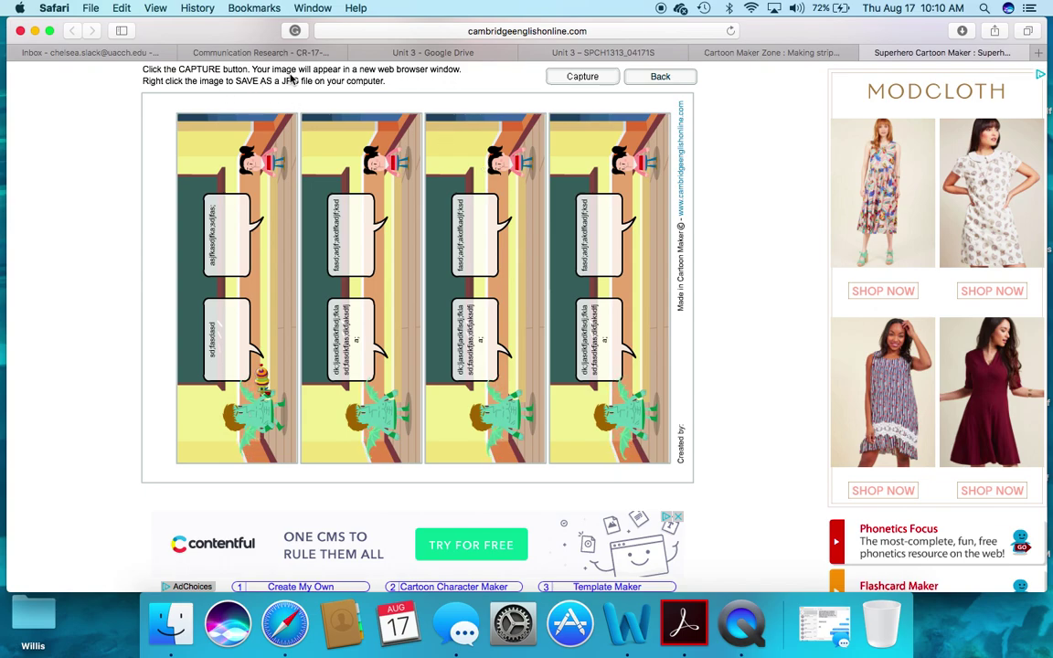
pyautogui.click(584, 76)
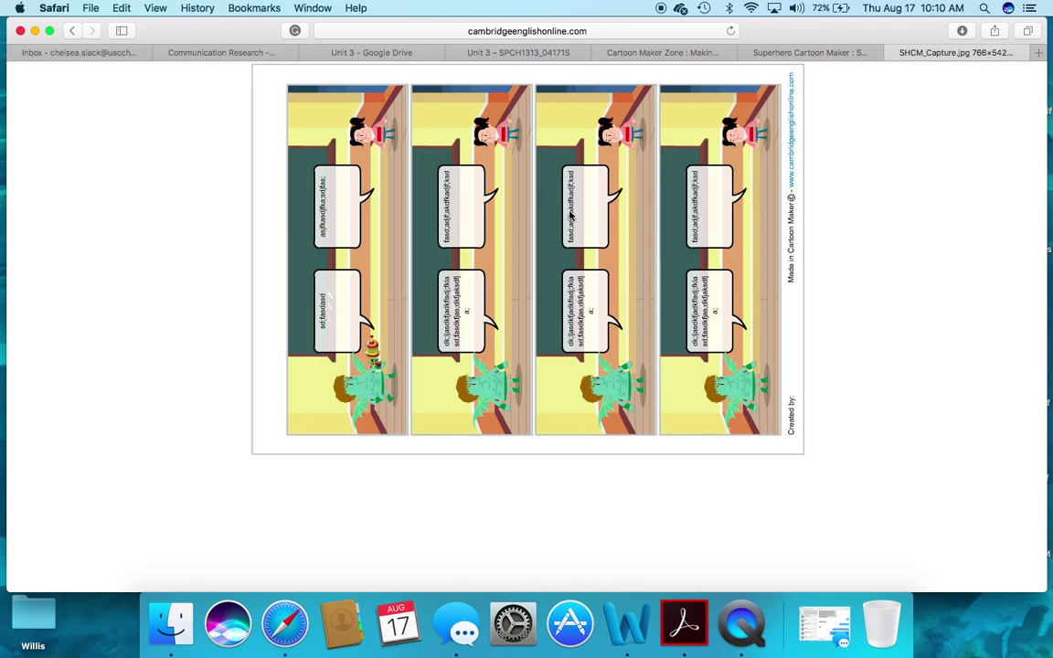
pyautogui.rightClick(572, 214)
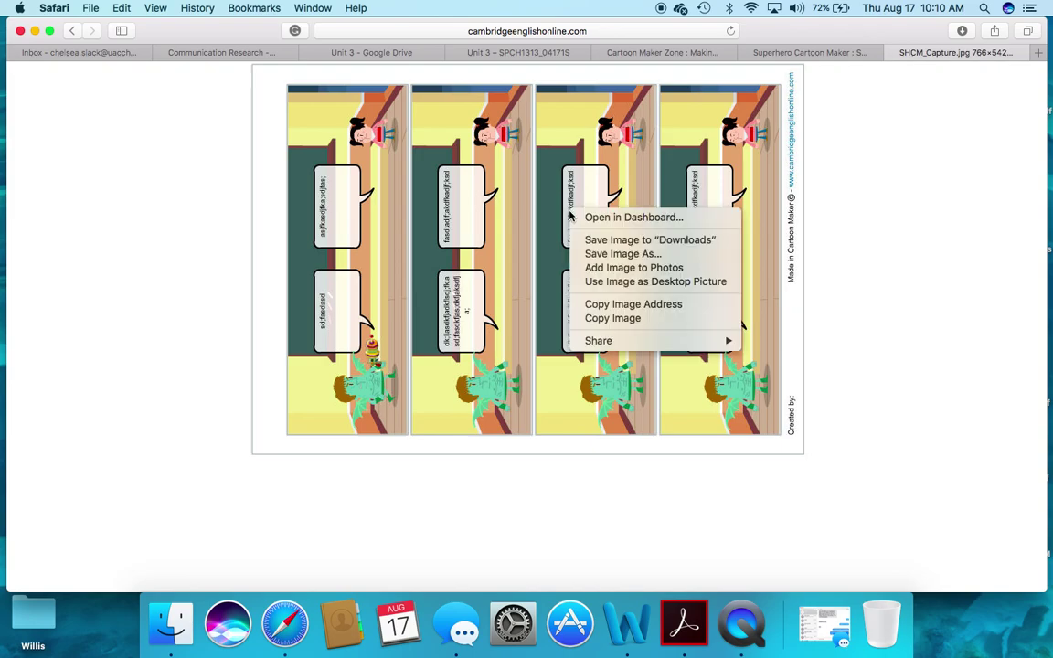
pyautogui.click(605, 244)
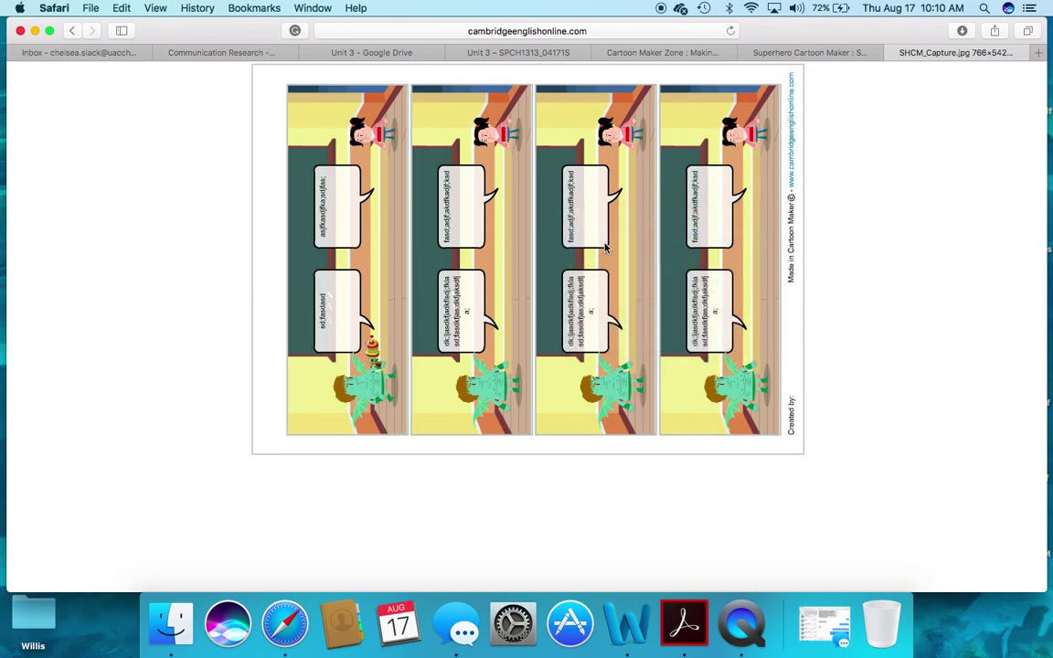
# Check the Unit 3 Homework Assignment tasks in Blackboard, and create a blank document in Word.
pyautogui.click(512, 52)
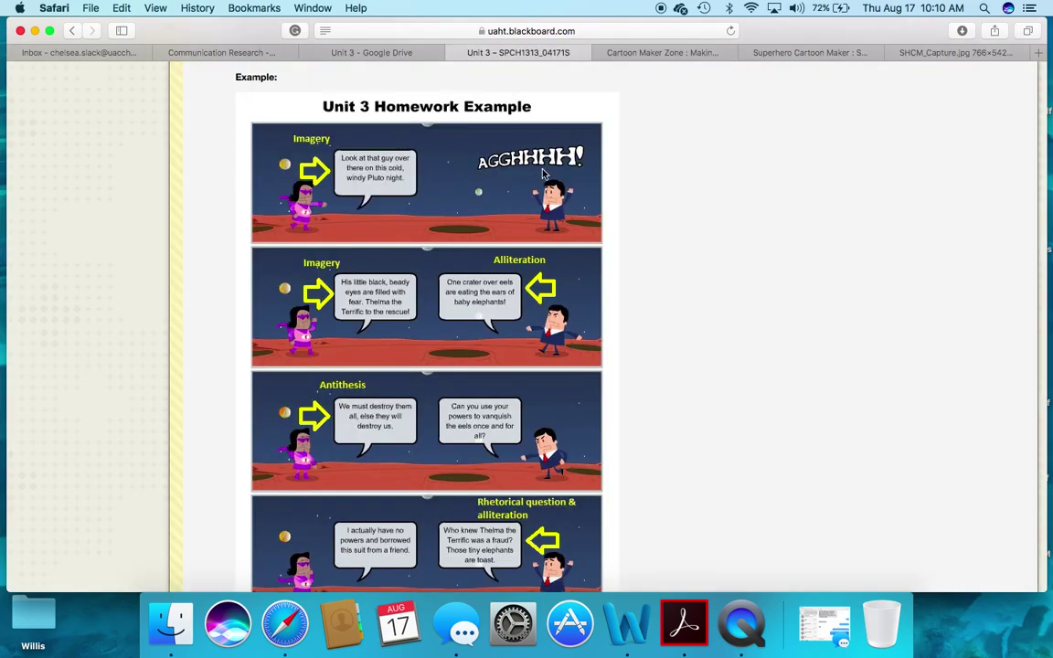
pyautogui.scroll(10, 543, 166)
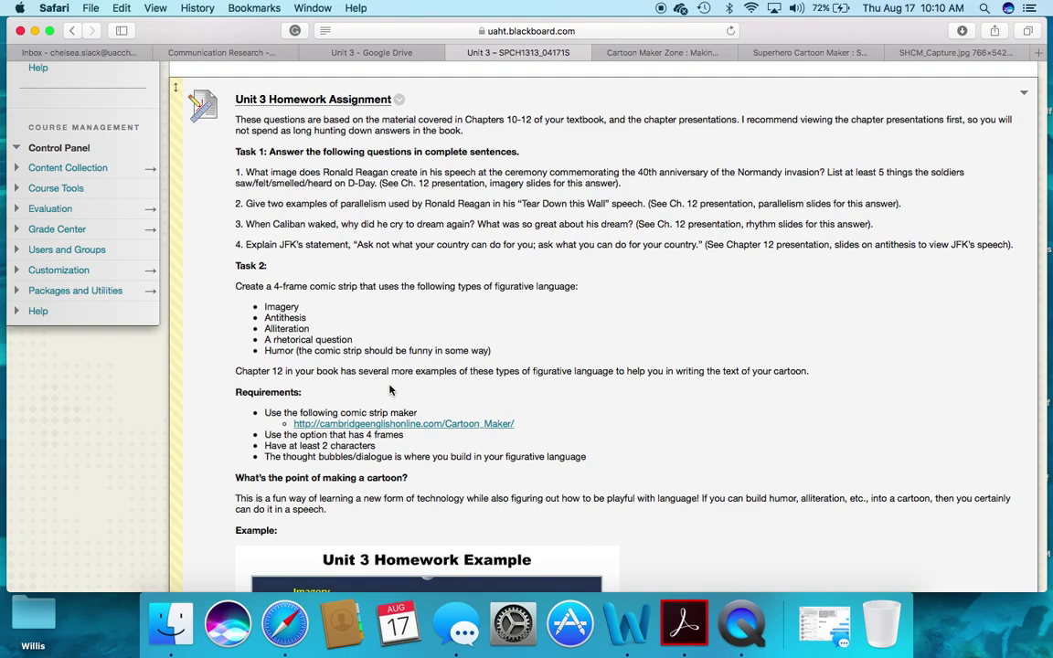
pyautogui.click(626, 624)
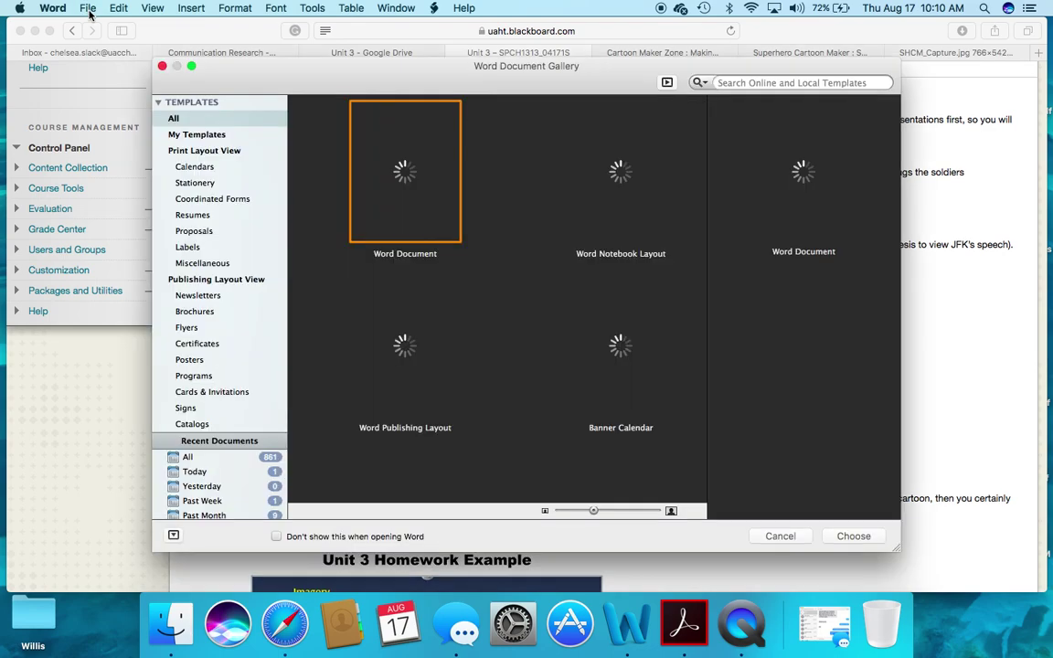
pyautogui.click(87, 9)
pyautogui.click(108, 26)
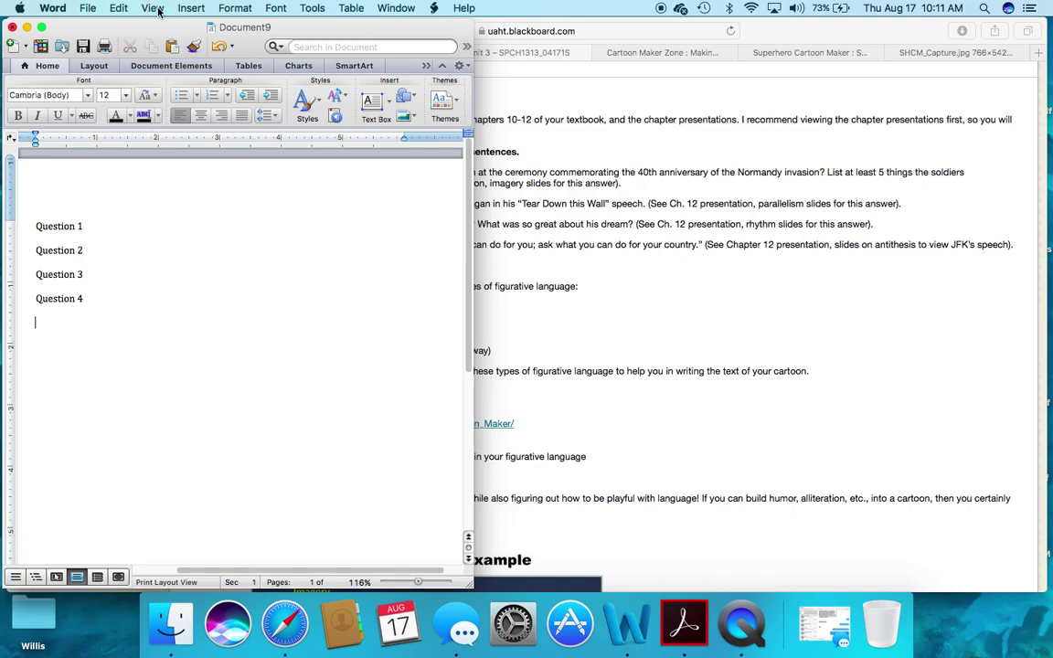
# Insert the captured comic strip picture from Downloads below Question 4 and widen the document window.
pyautogui.click(198, 9)
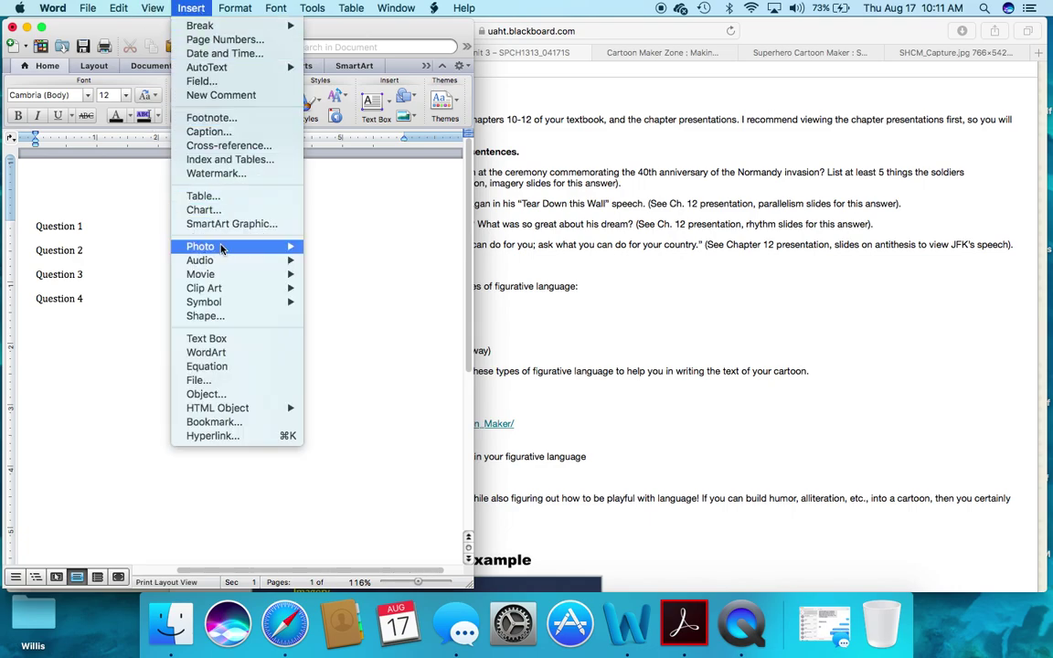
pyautogui.moveTo(210, 246)
pyautogui.click(347, 261)
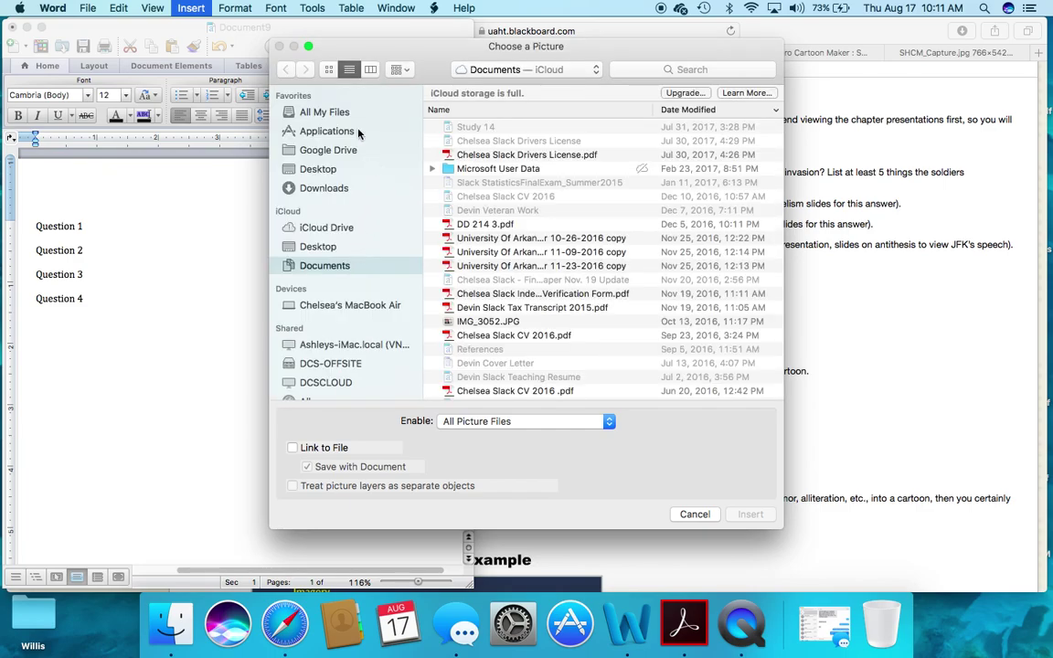
pyautogui.click(342, 189)
pyautogui.click(512, 110)
pyautogui.doubleClick(512, 111)
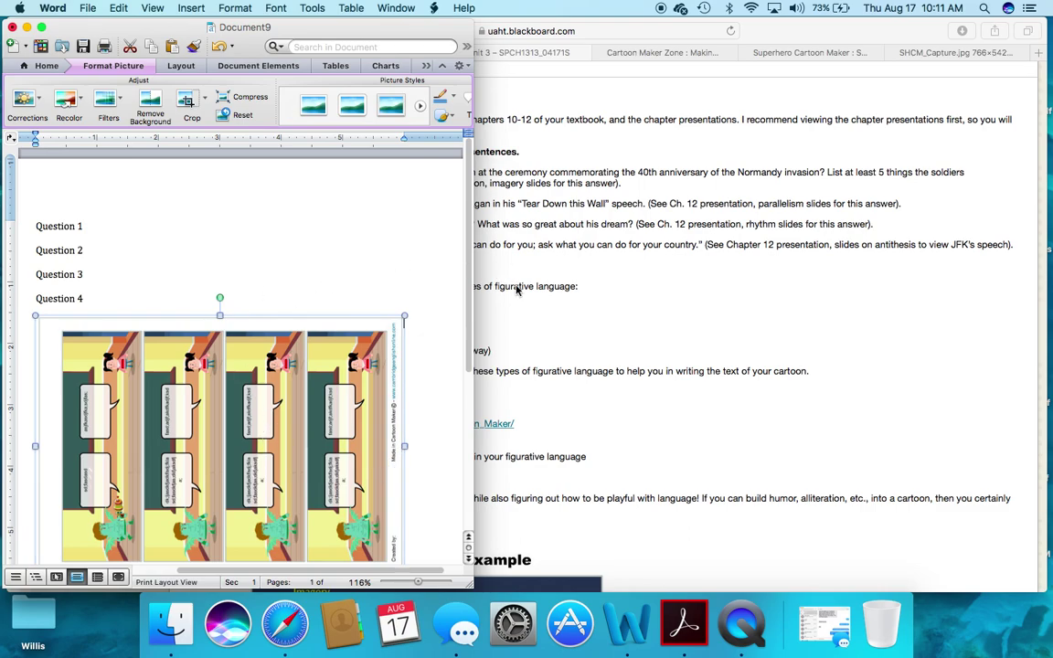
pyautogui.moveTo(472, 265); pyautogui.dragTo(863, 279)
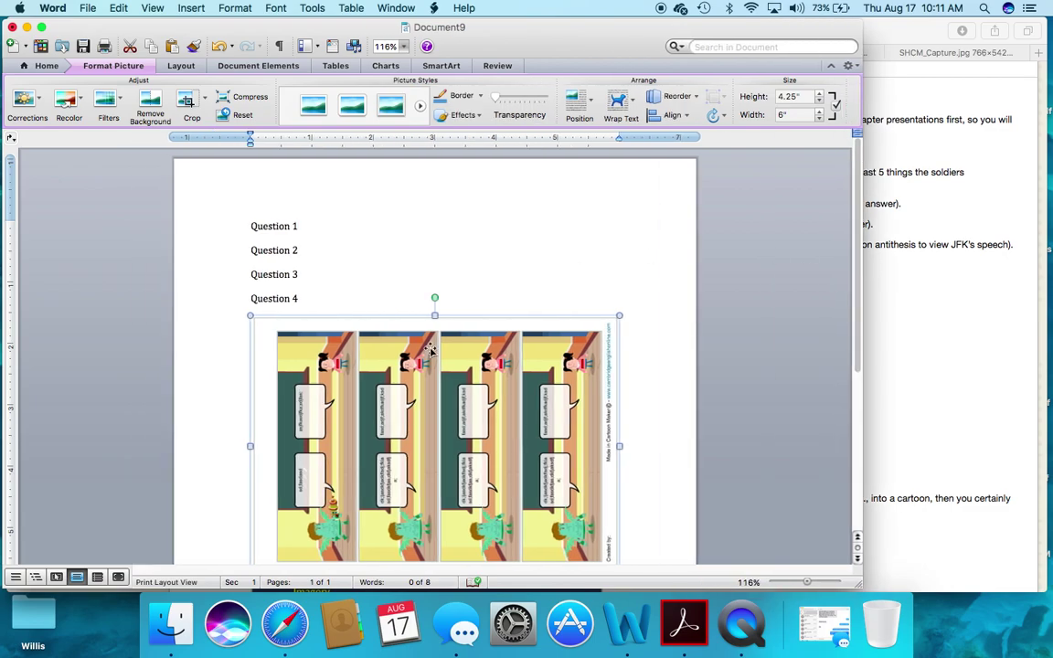
# Try rotating the comic strip picture a quarter turn so the frames stand upright, and undo the rotation.
pyautogui.moveTo(435, 298); pyautogui.dragTo(588, 440)
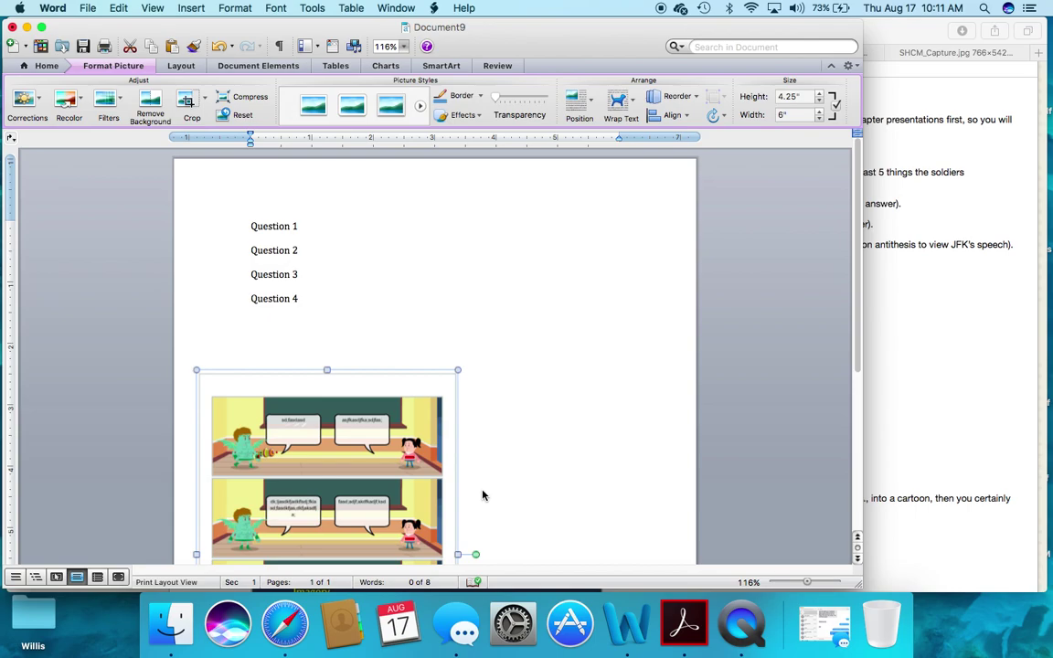
pyautogui.scroll(-5, 483, 493)
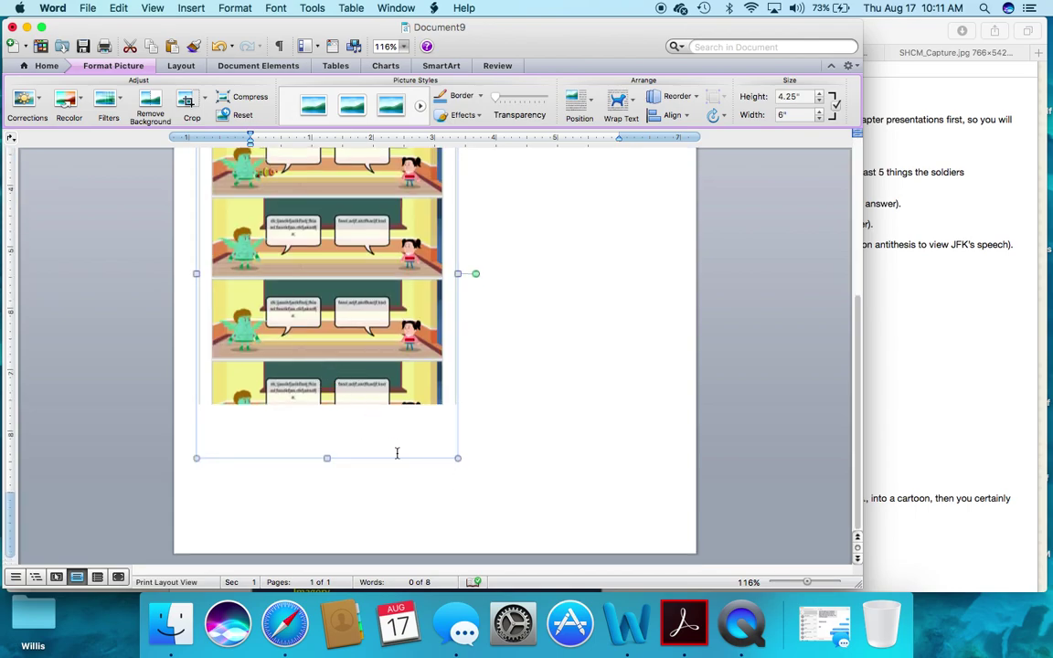
pyautogui.press('super+z')
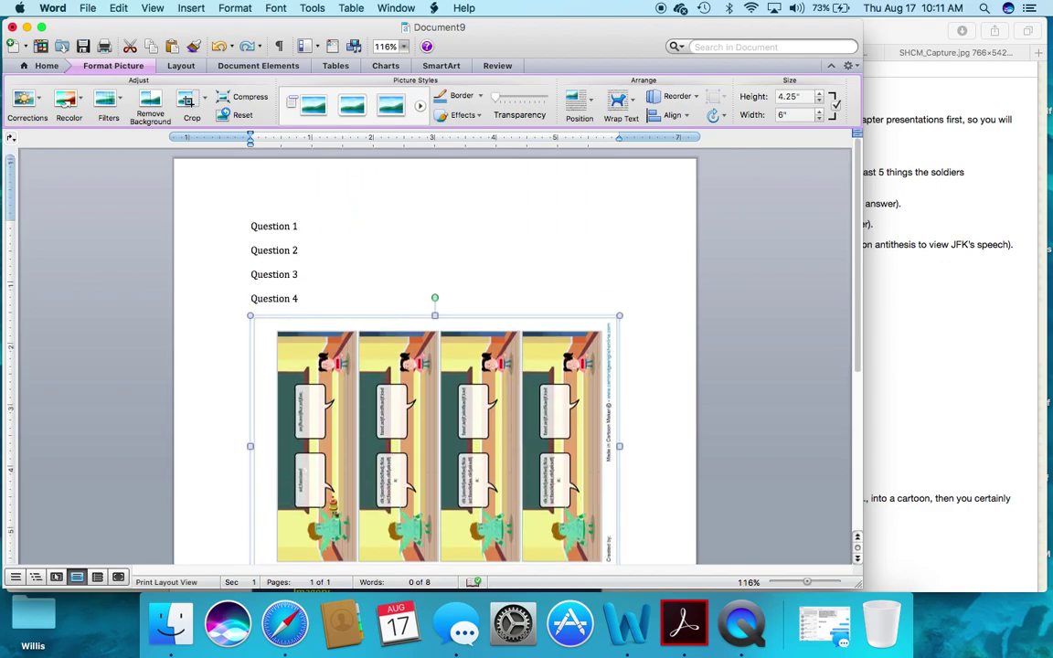
# Switch back to Blackboard in Safari, open the Unit 3 Homework Assignment for submission and start a text submission.
pyautogui.click(27, 27)
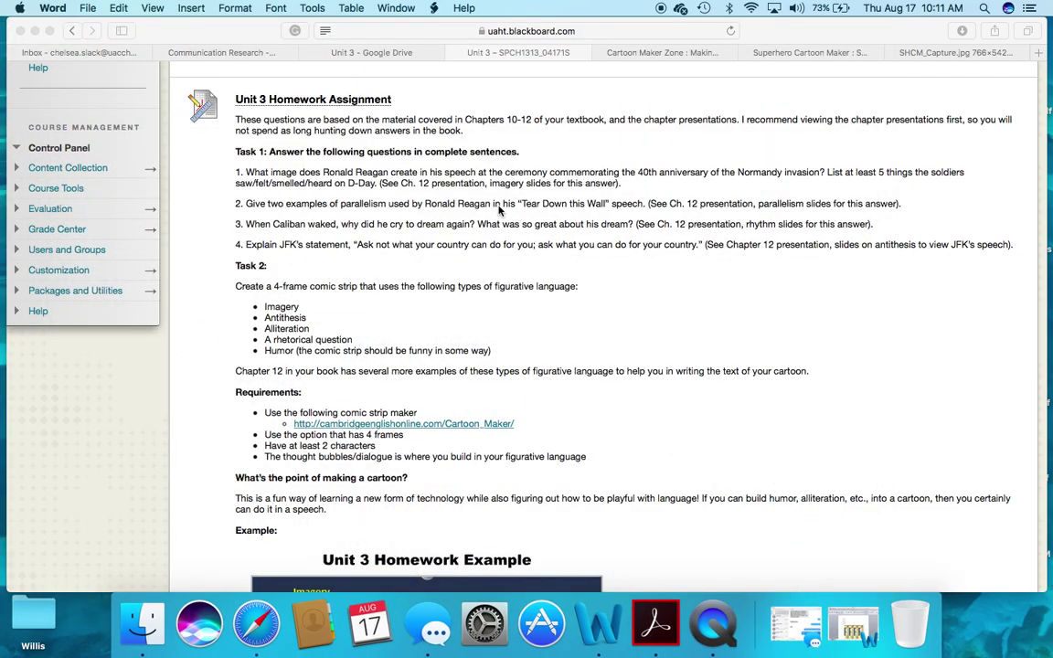
pyautogui.scroll(3, 499, 213)
pyautogui.click(342, 239)
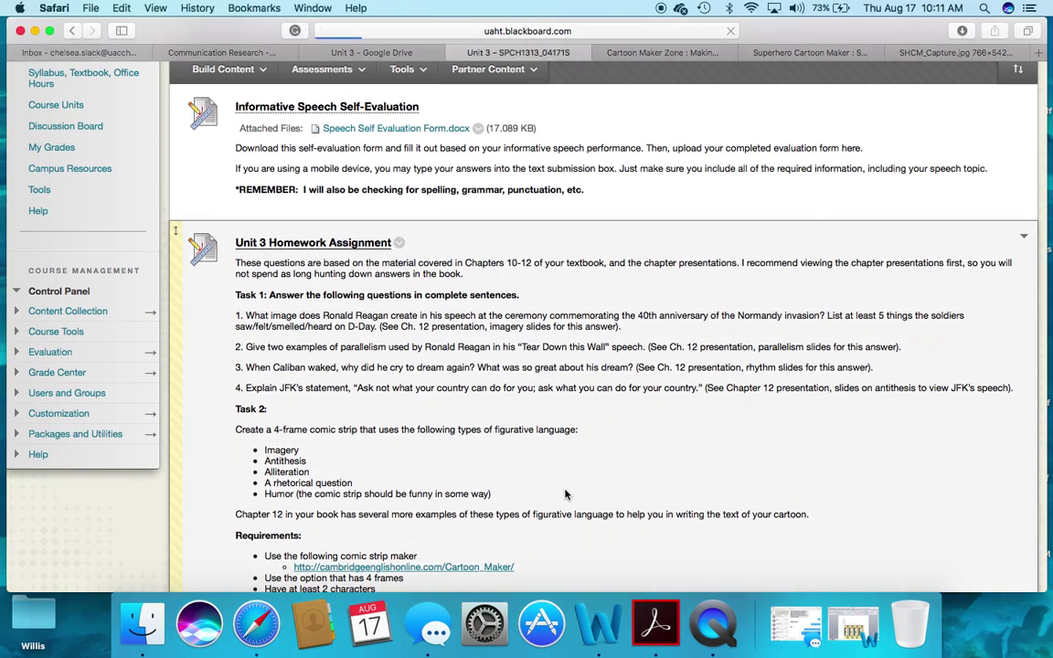
pyautogui.scroll(-5, 561, 479)
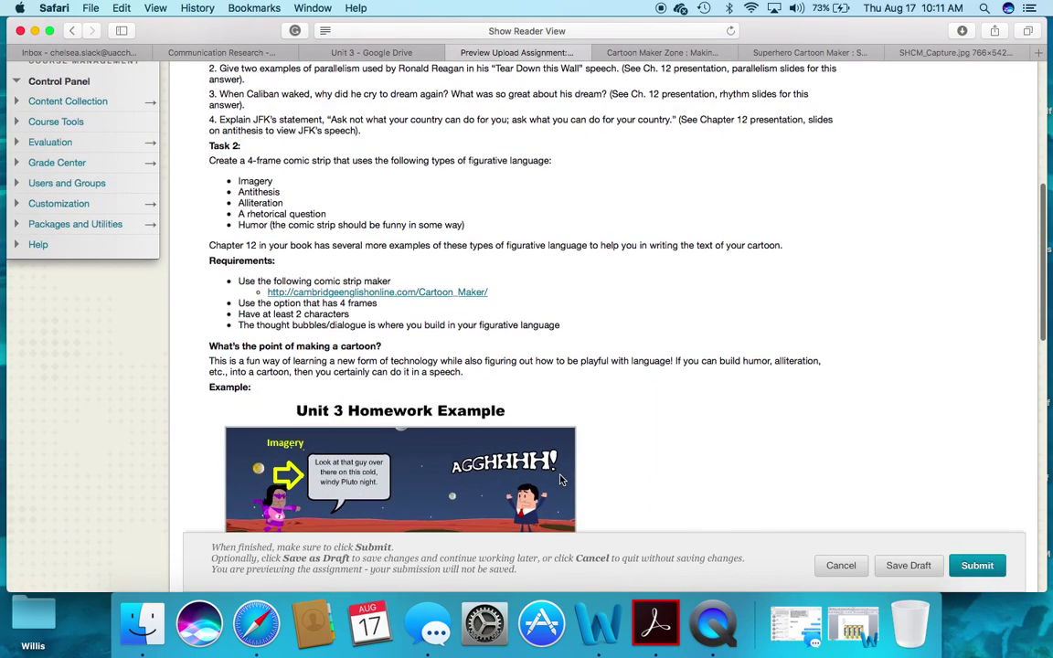
pyautogui.scroll(-10, 560, 479)
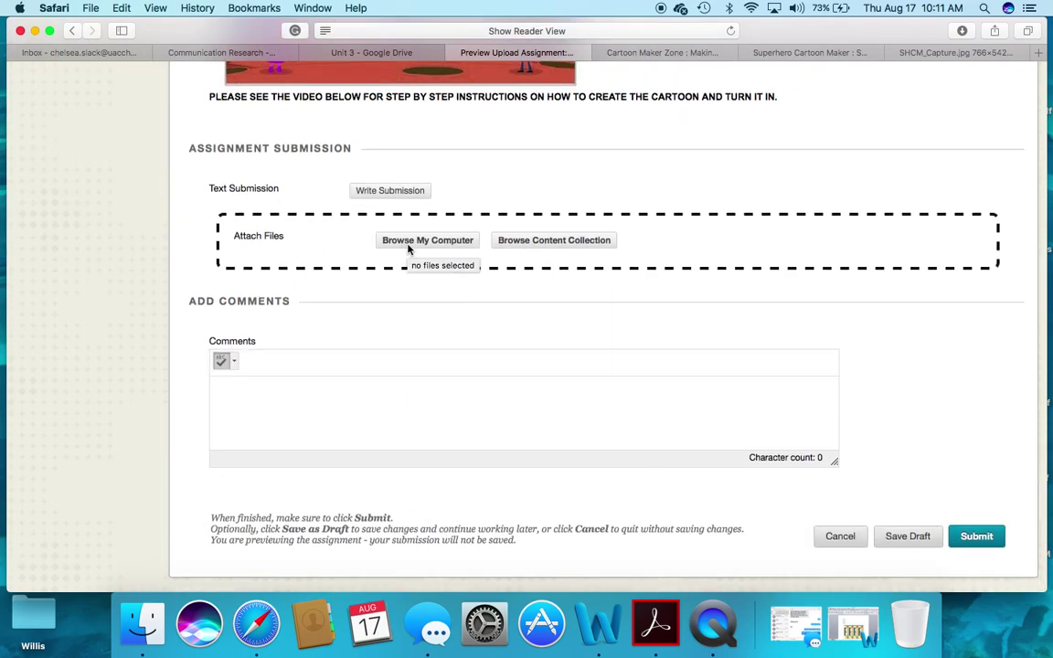
pyautogui.click(372, 192)
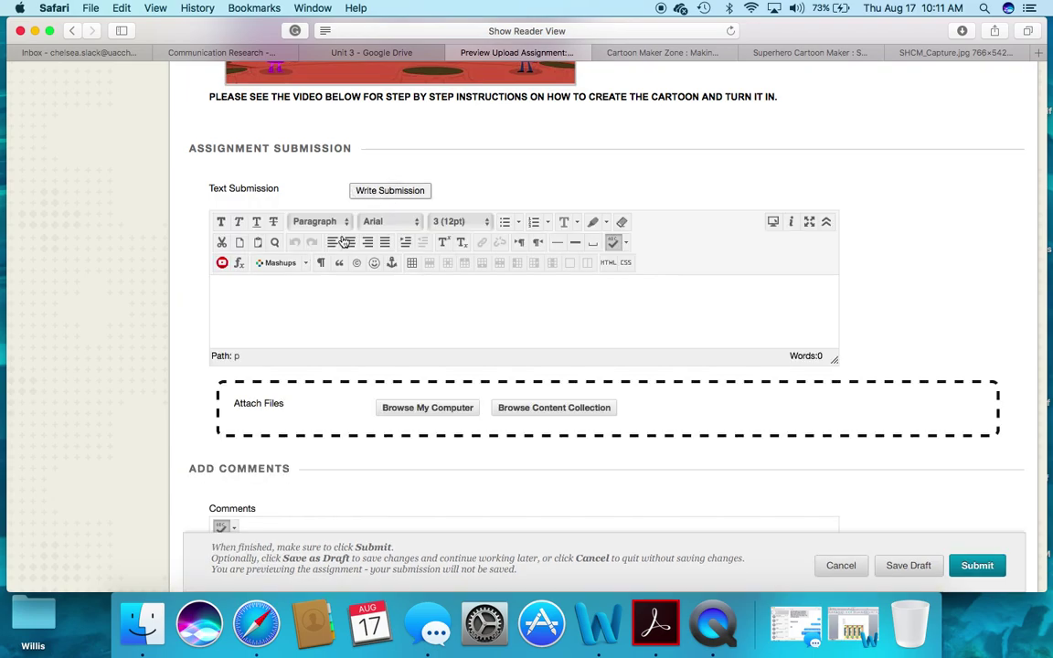
pyautogui.click(246, 303)
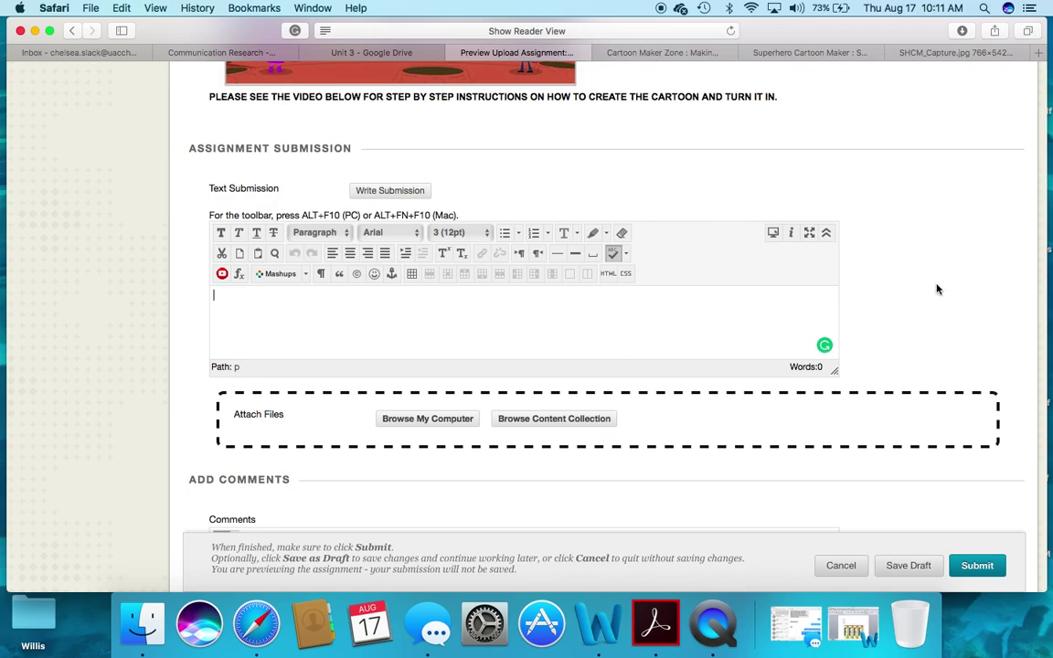
# Return to the comic strip's capture page in the Superhero Cartoon Maker.
pyautogui.click(794, 52)
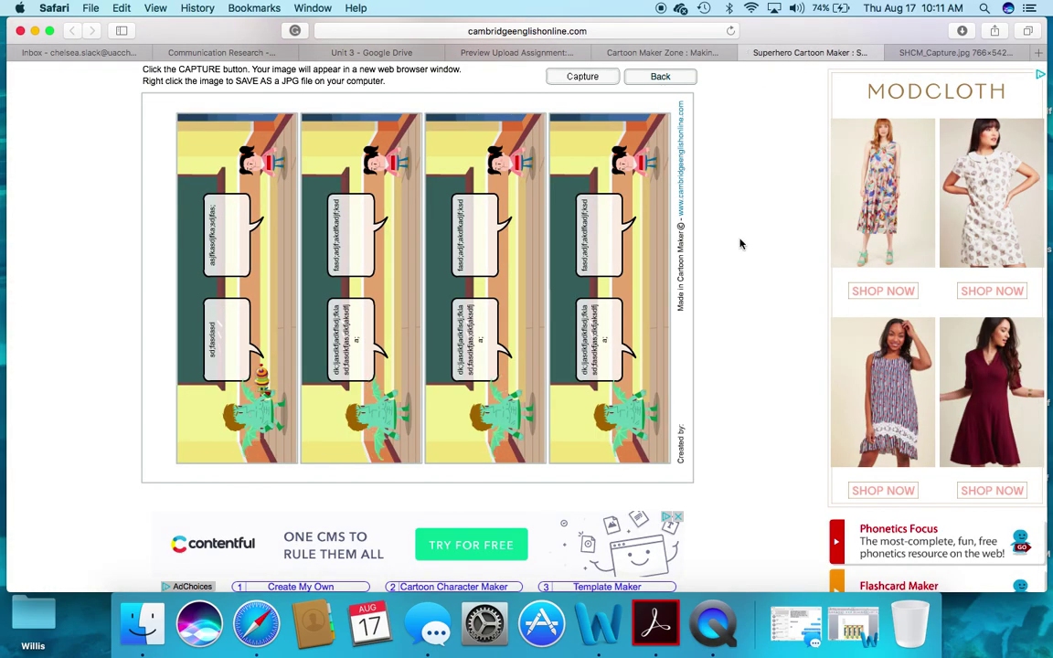
pyautogui.scroll(3, 741, 243)
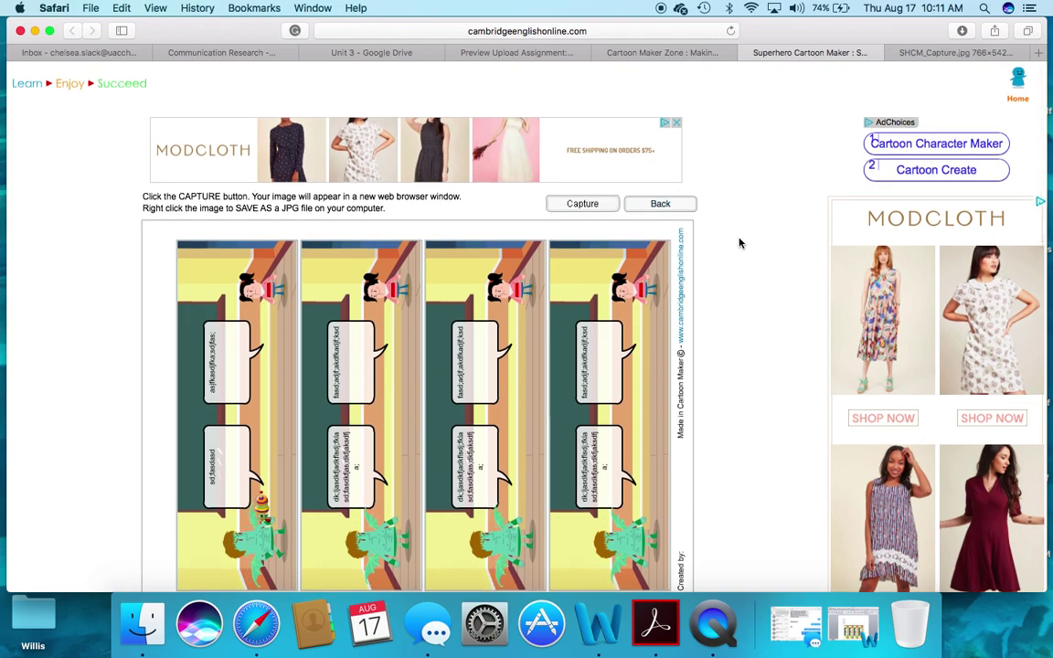